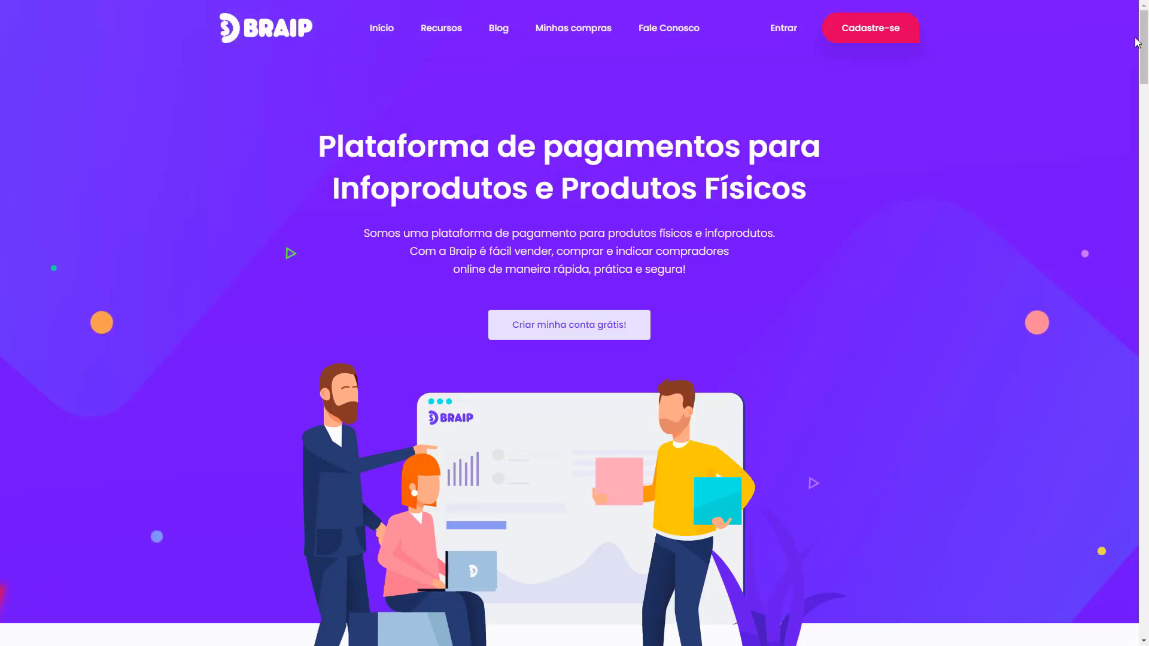
Open the Braip account sign-up form and look through its fields and profile options.
left_click(863, 37)
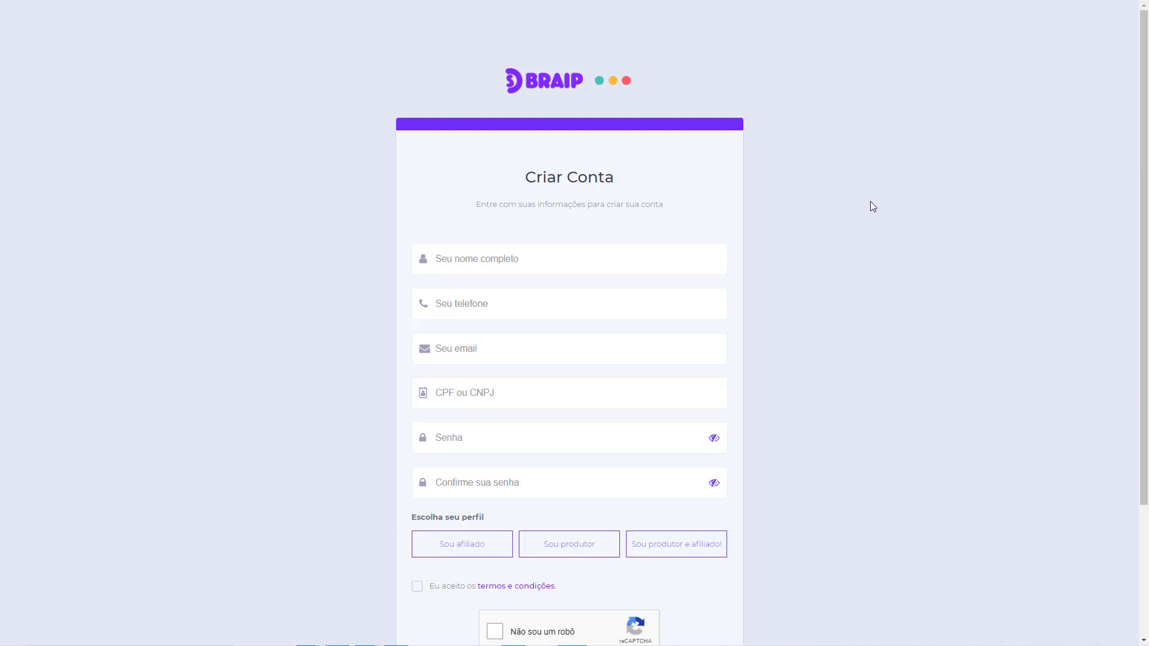
scroll(871, 201, "down", 3)
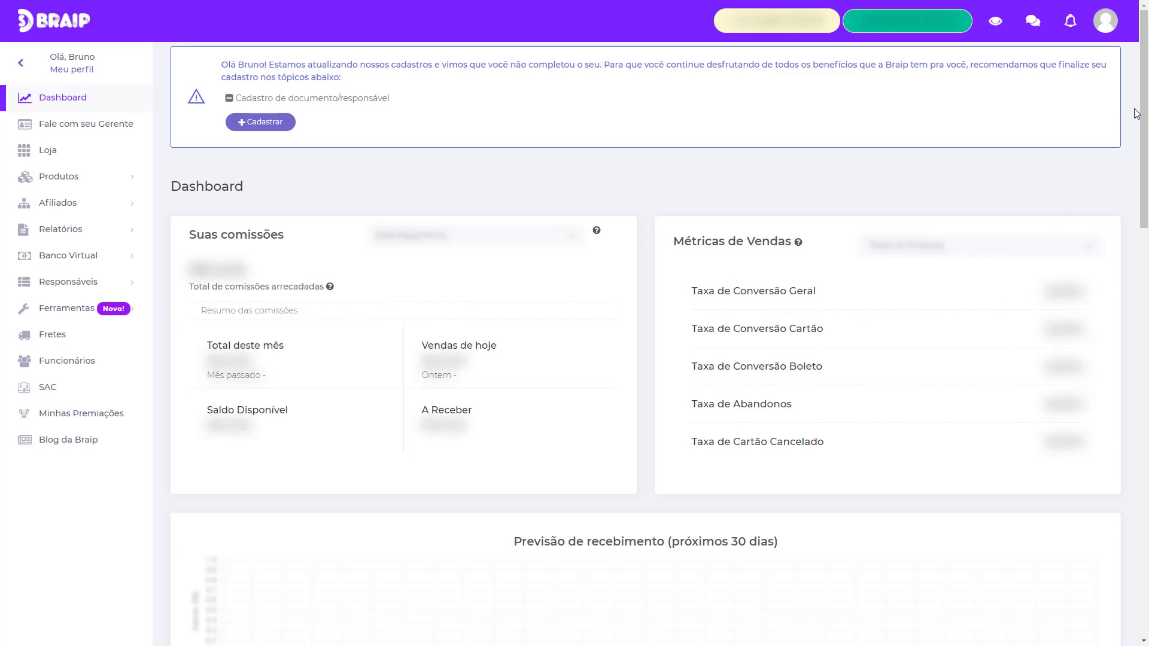
Toggle the visibility of the account's monetary values, leaving them shown on the dashboard.
mouse_move(1143, 114)
left_mouse_down()
mouse_move(1144, 150)
mouse_move(1143, 113)
left_mouse_up()
left_click(996, 31)
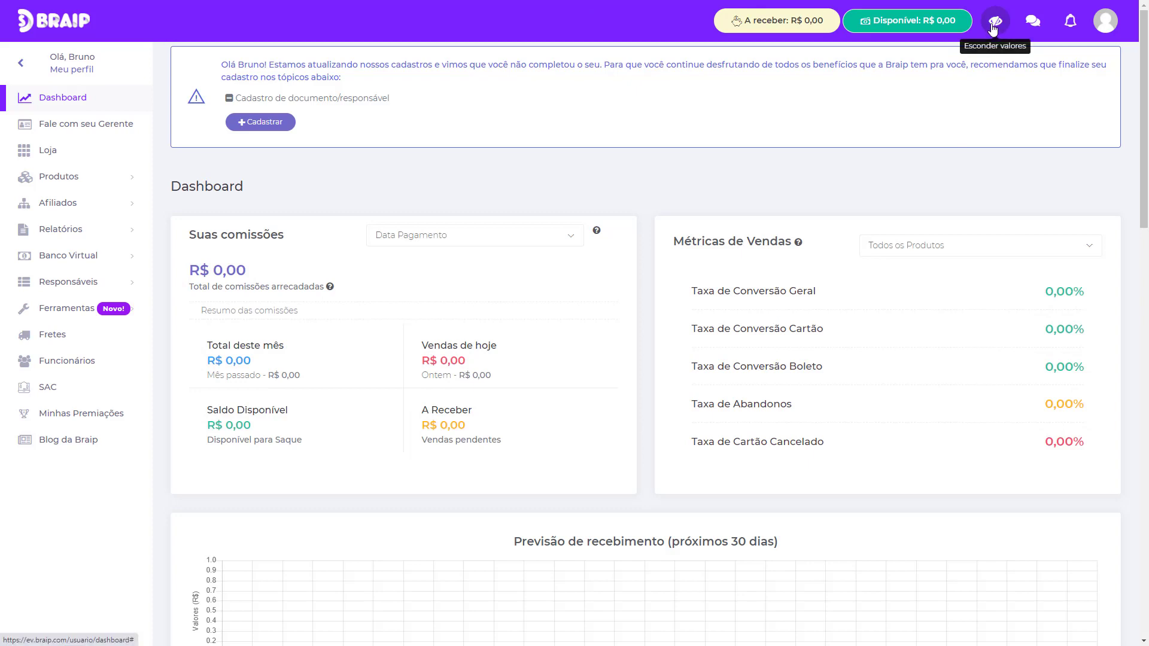
left_click(993, 28)
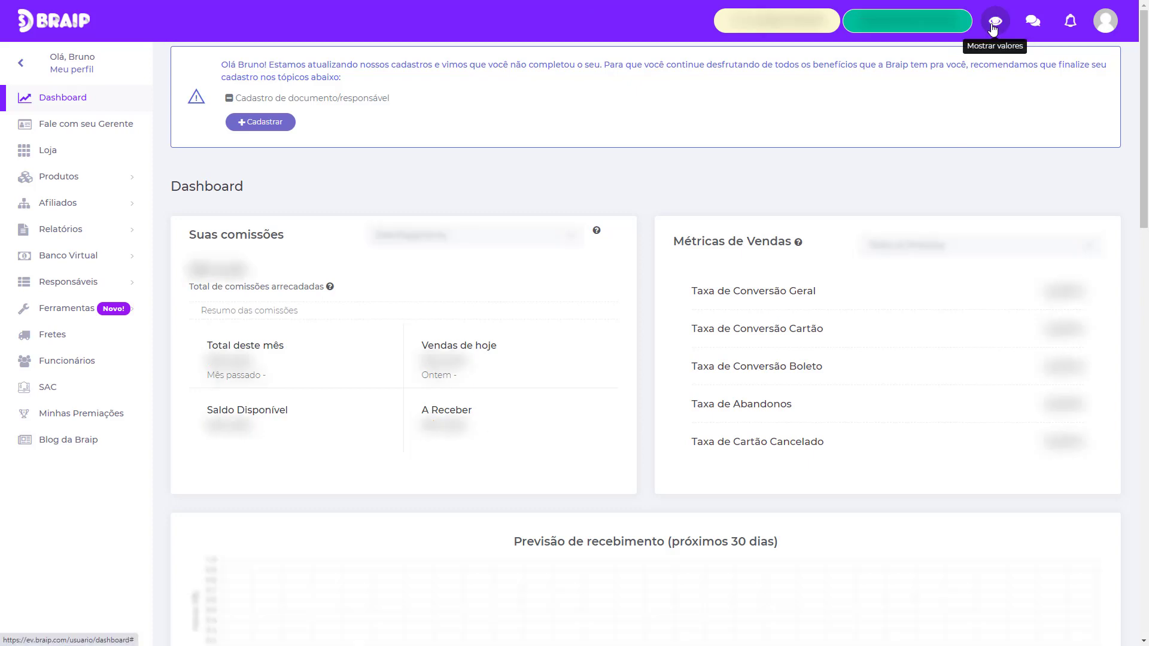
left_click(994, 28)
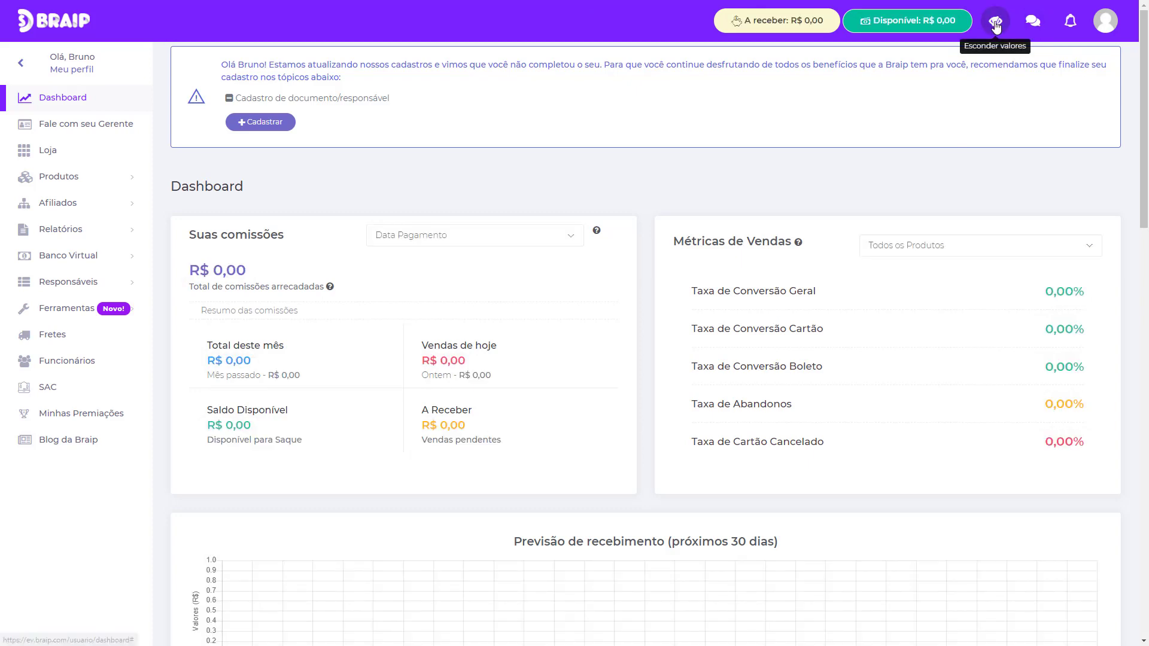
left_click(996, 25)
left_click(996, 26)
Review the dashboard's commission summary, sales metrics and 30-day receipts forecast.
scroll(1143, 117, "down", 1)
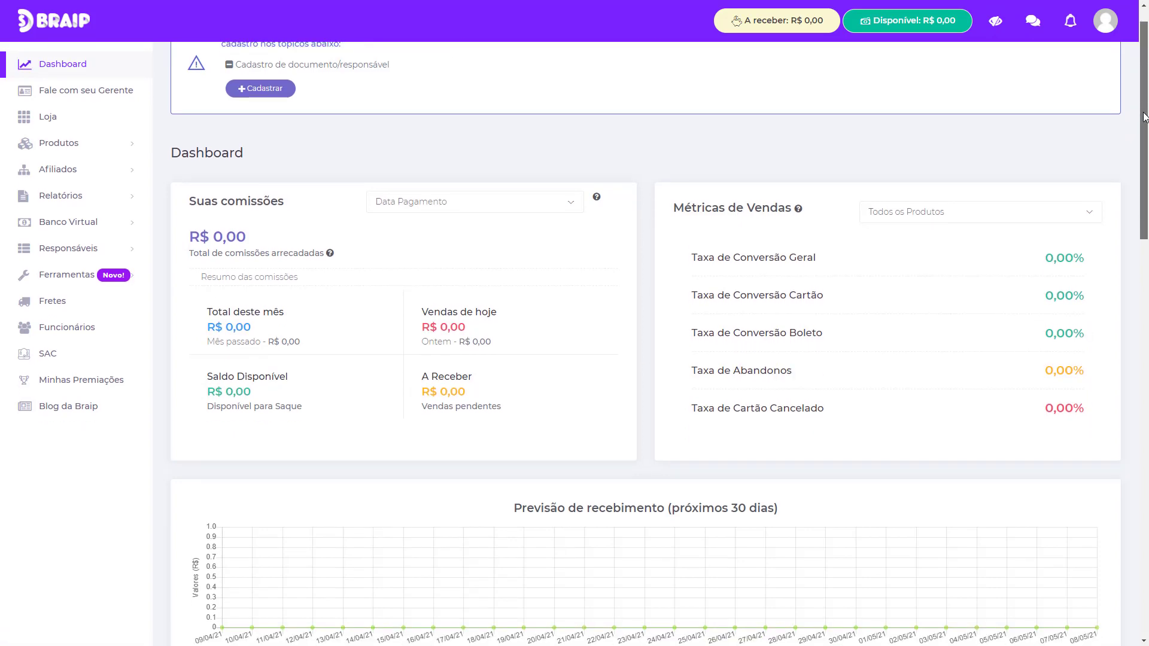
left_click_drag(1143, 117, 1106, 84)
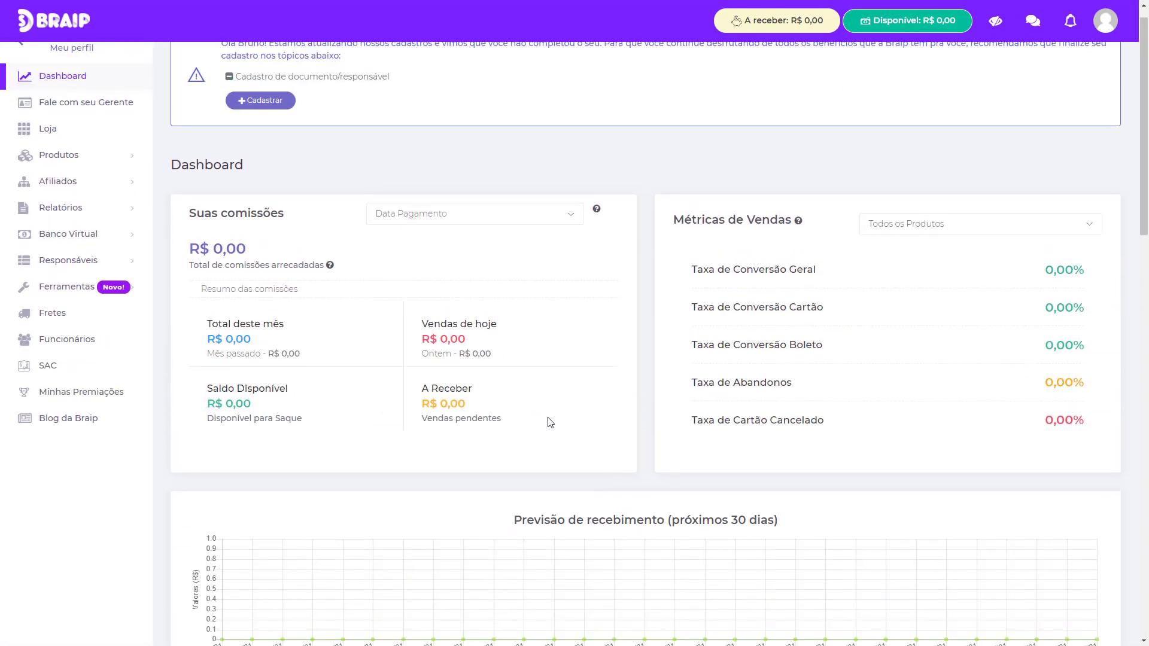
scroll(546, 421, "down", 1)
scroll(546, 421, "up", 2)
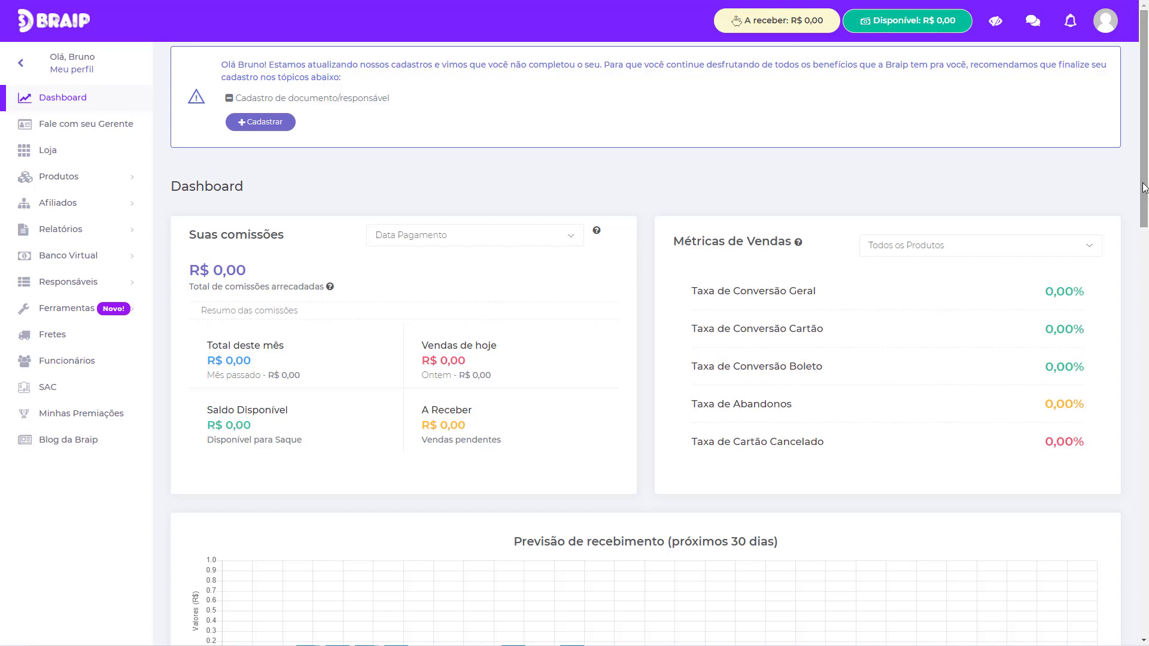
left_click_drag(1142, 185, 1112, 154)
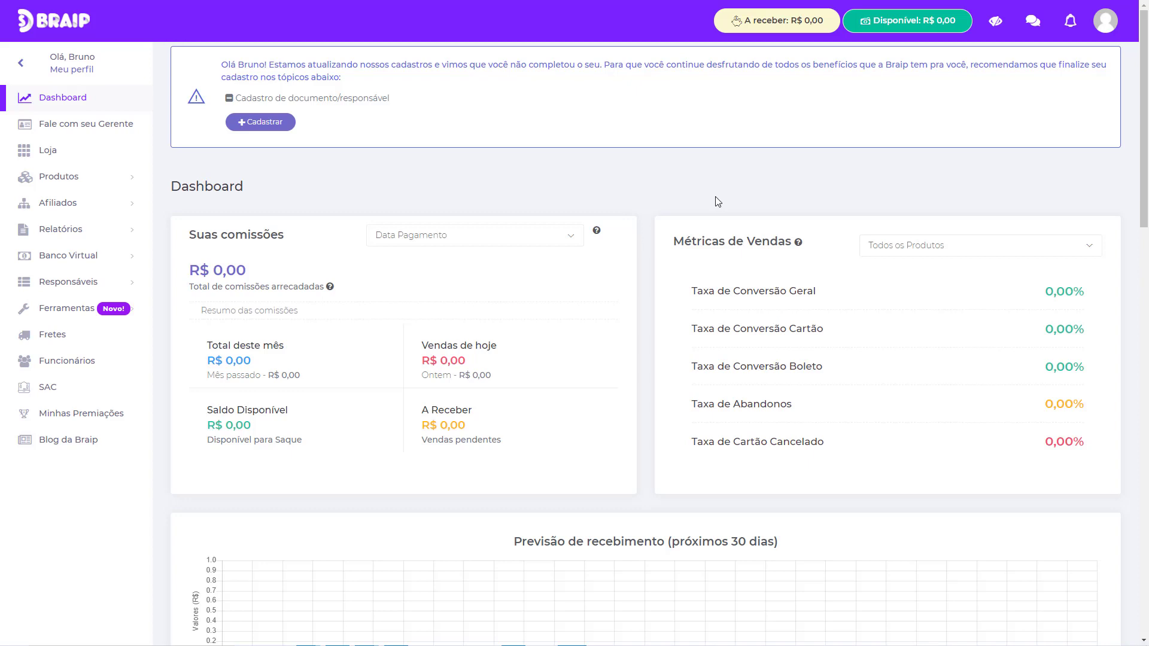
Open the responsible-party registration form from the pending registration notice and set its type to Pessoa Física.
left_click(267, 123)
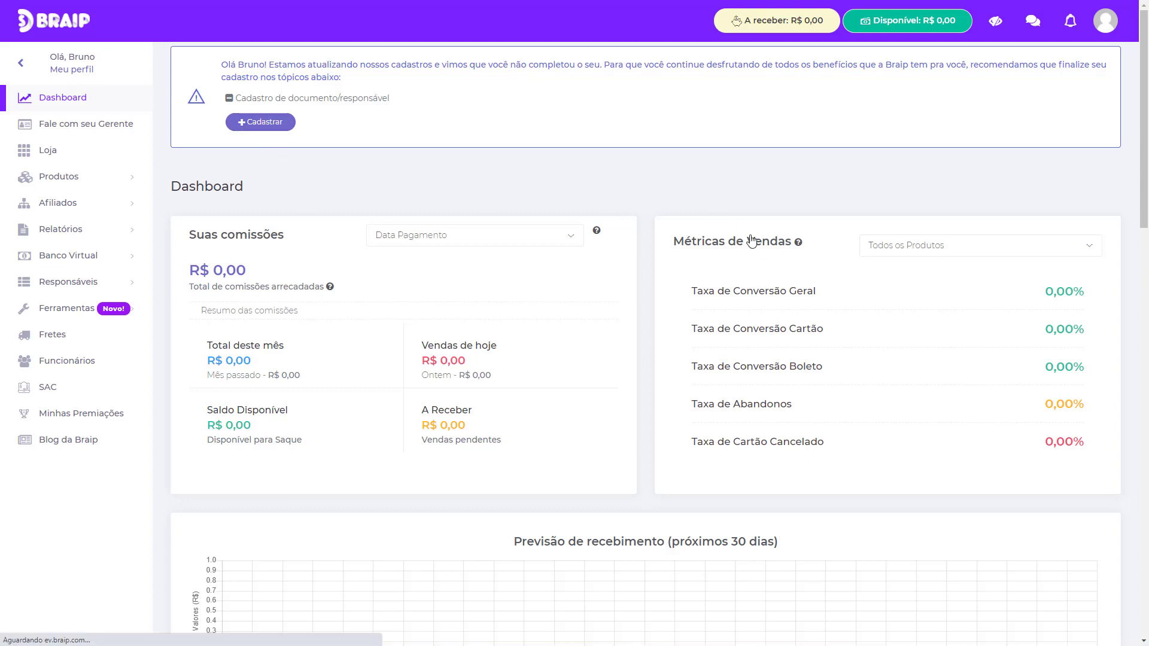
scroll(890, 438, "down", 2)
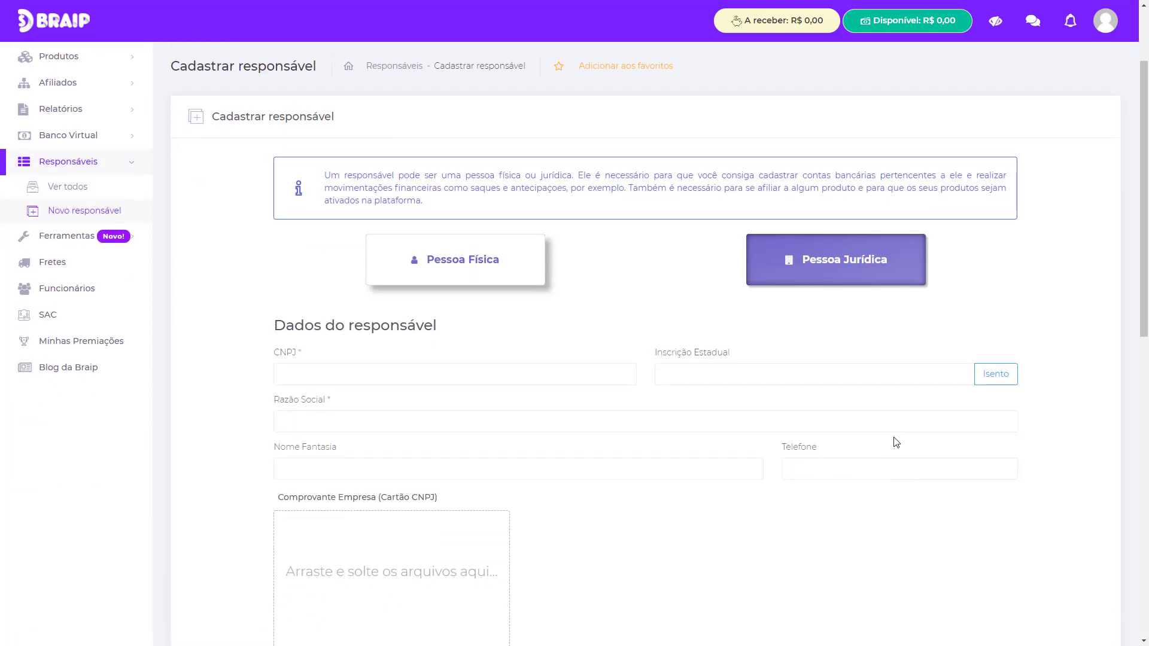
left_click(536, 283)
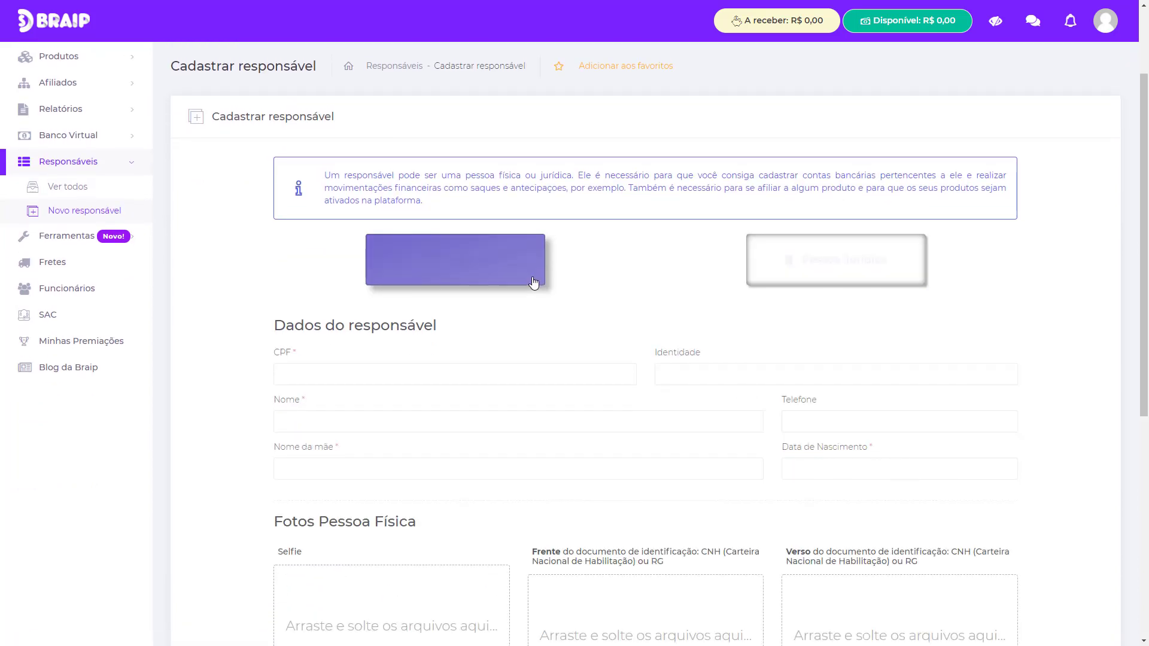
left_click(779, 271)
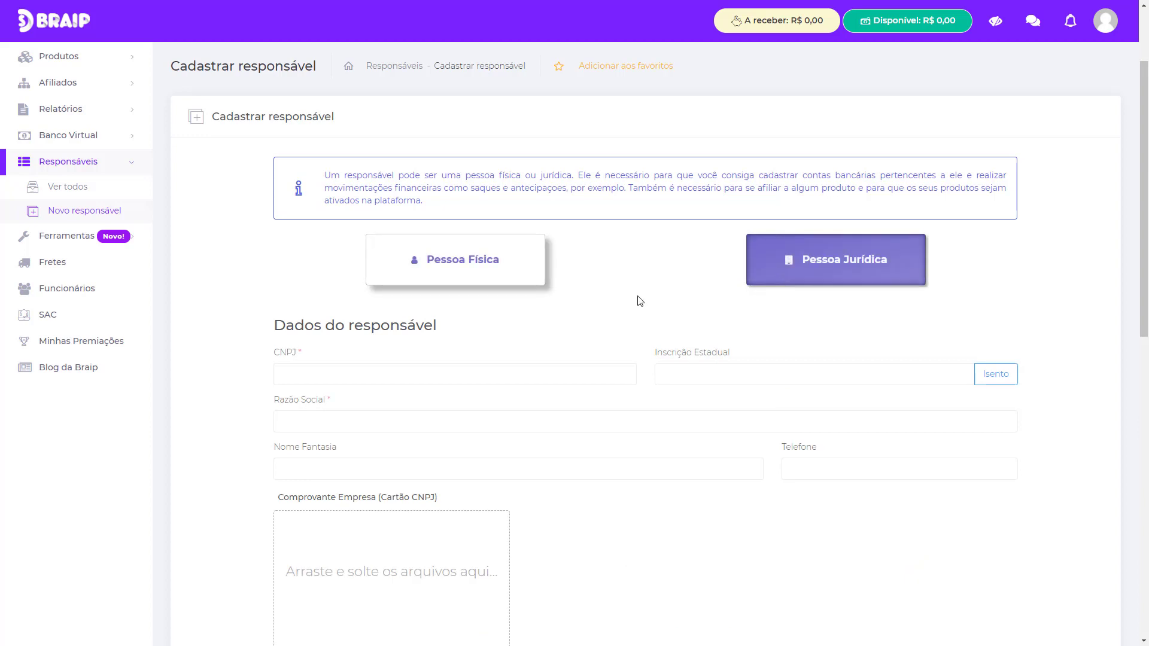
left_click(485, 286)
Examine the personal data, identity photo and address fields of the Pessoa Física form.
scroll(498, 352, "down", 1)
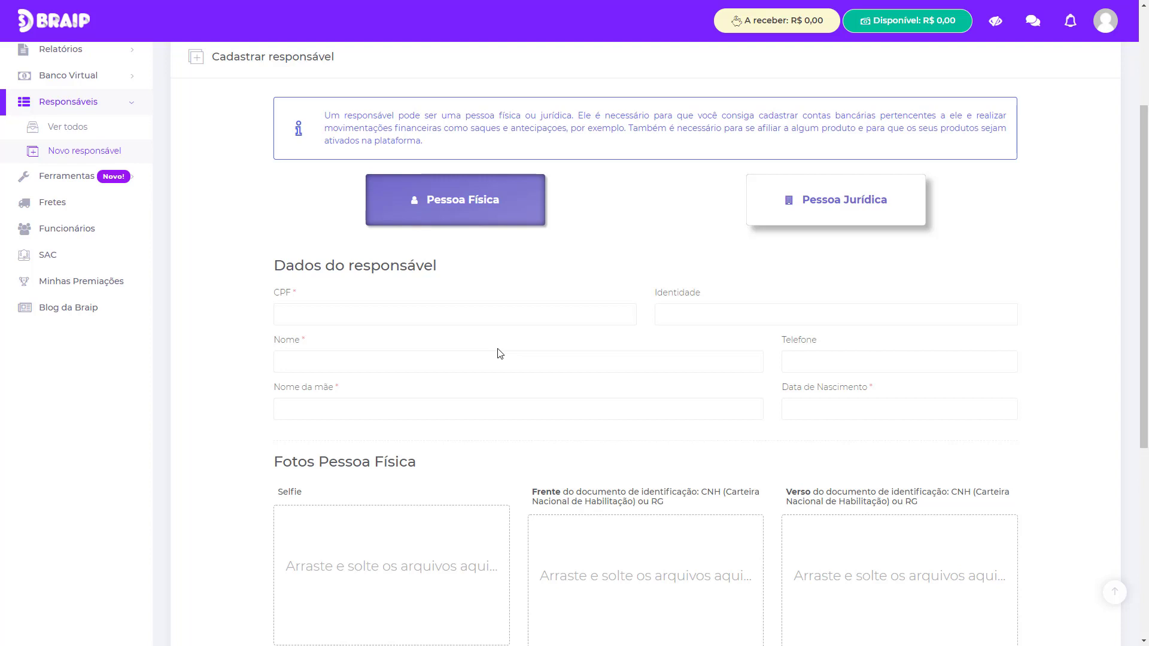
scroll(498, 352, "down", 3)
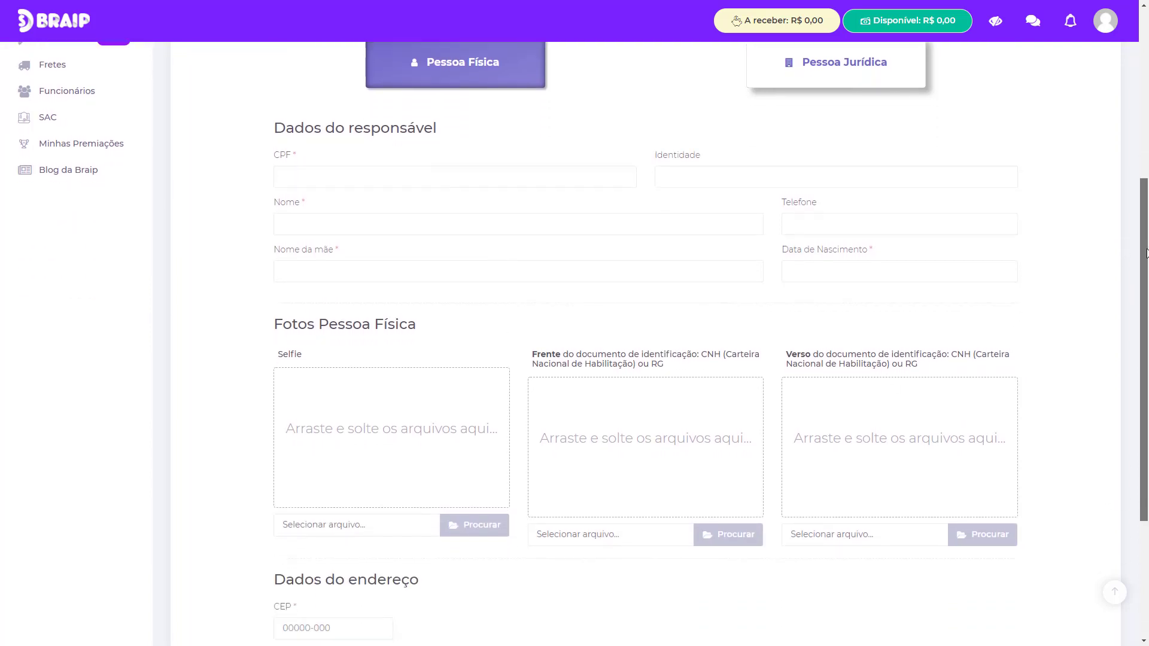
scroll(1146, 252, "down", 1)
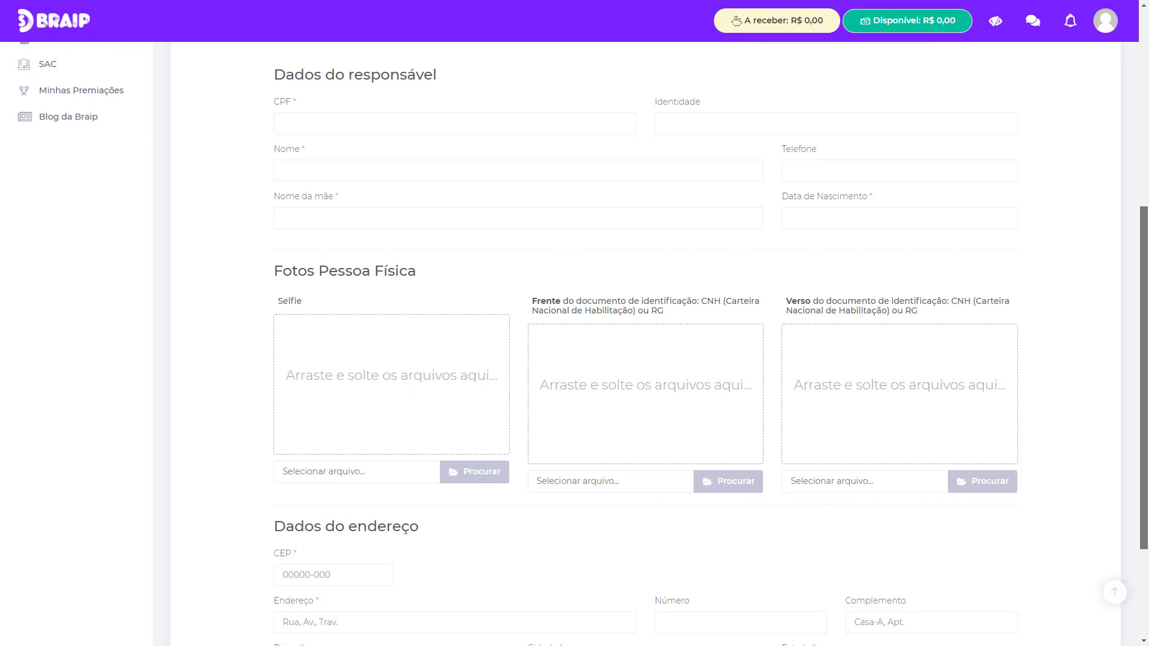
scroll(575, 345, "down", 3)
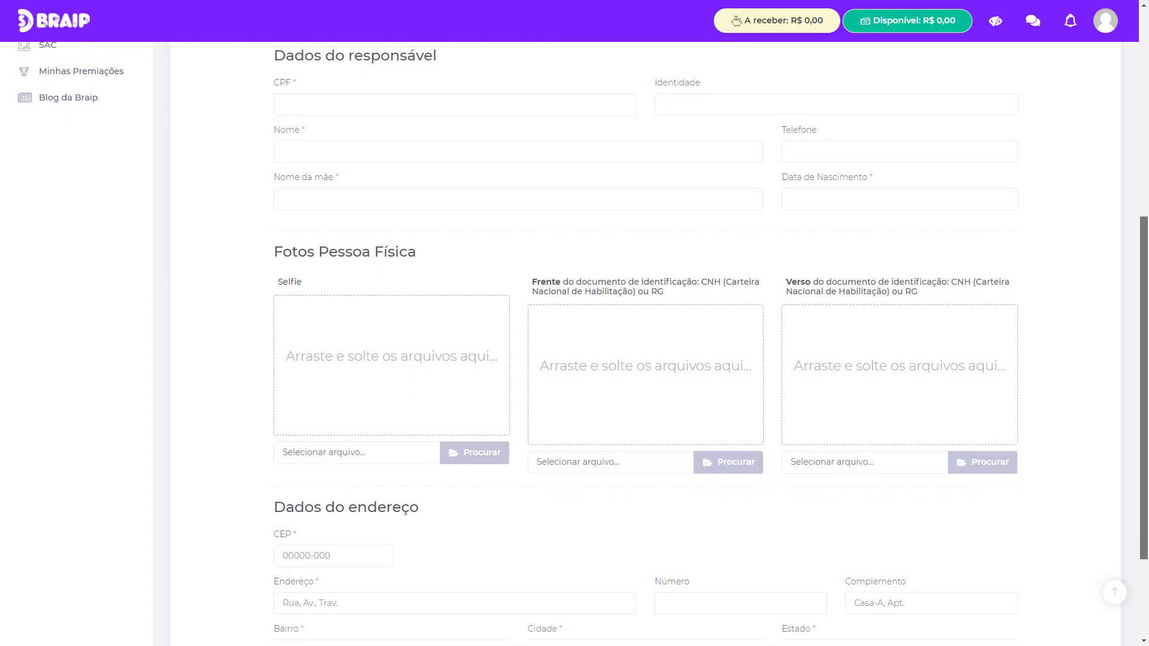
scroll(575, 345, "up", 10)
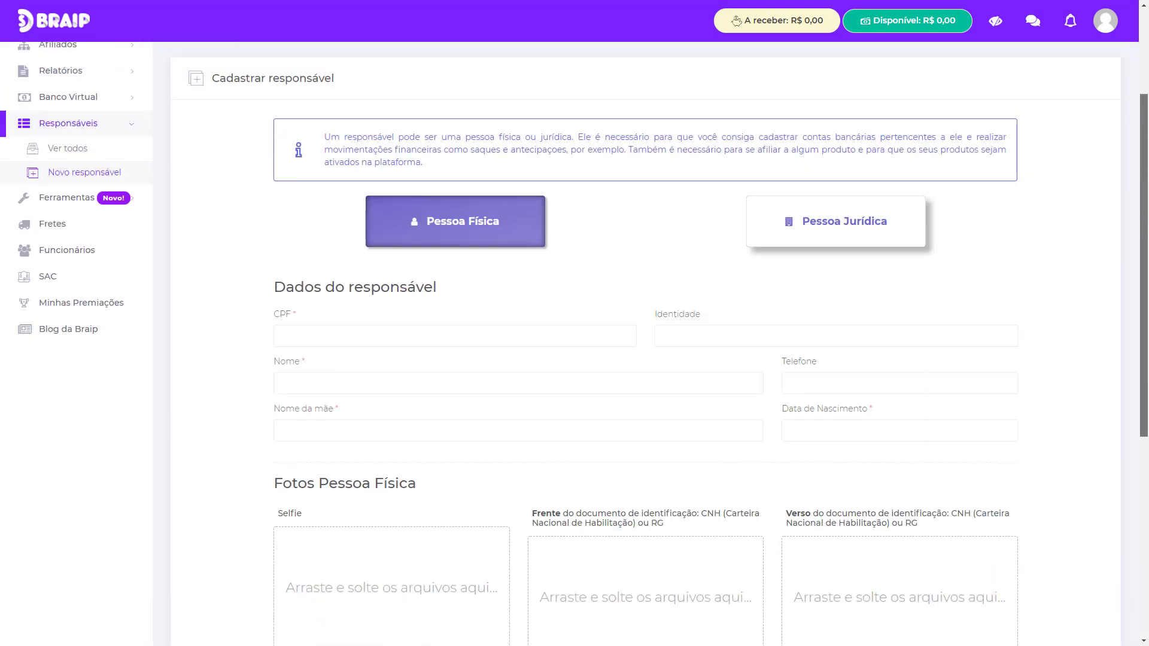
Compare the Pessoa Jurídica version of the form with Pessoa Física, and review the latter's document upload and address sections.
left_click(922, 384)
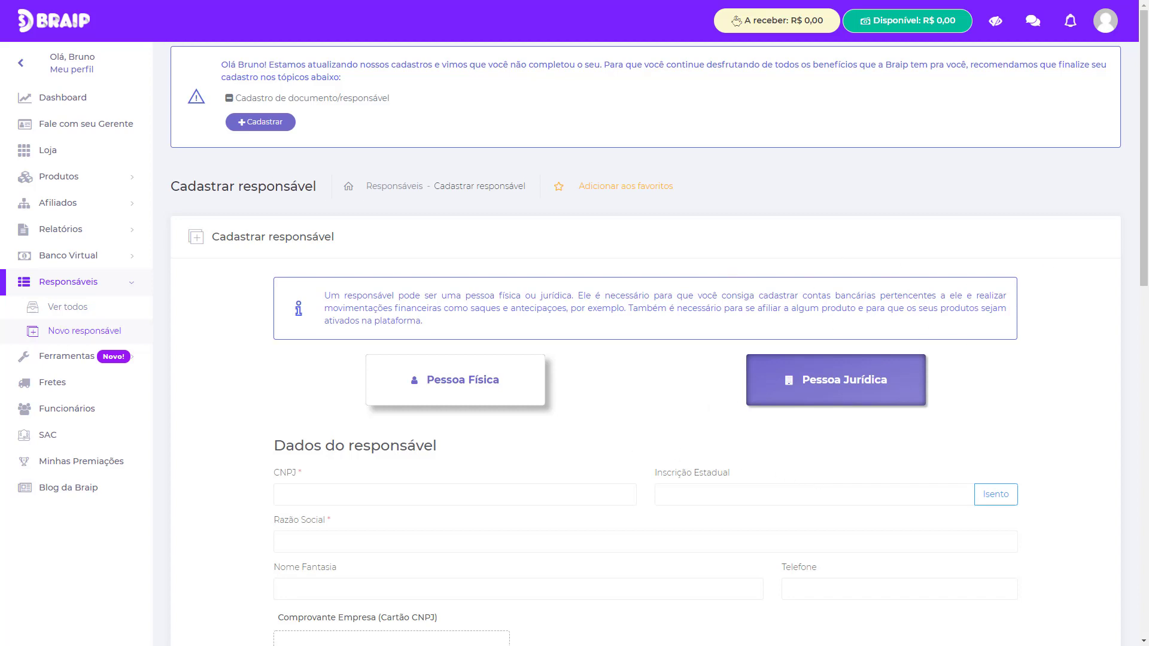
left_click_drag(1140, 147, 1101, 125)
left_click(764, 386)
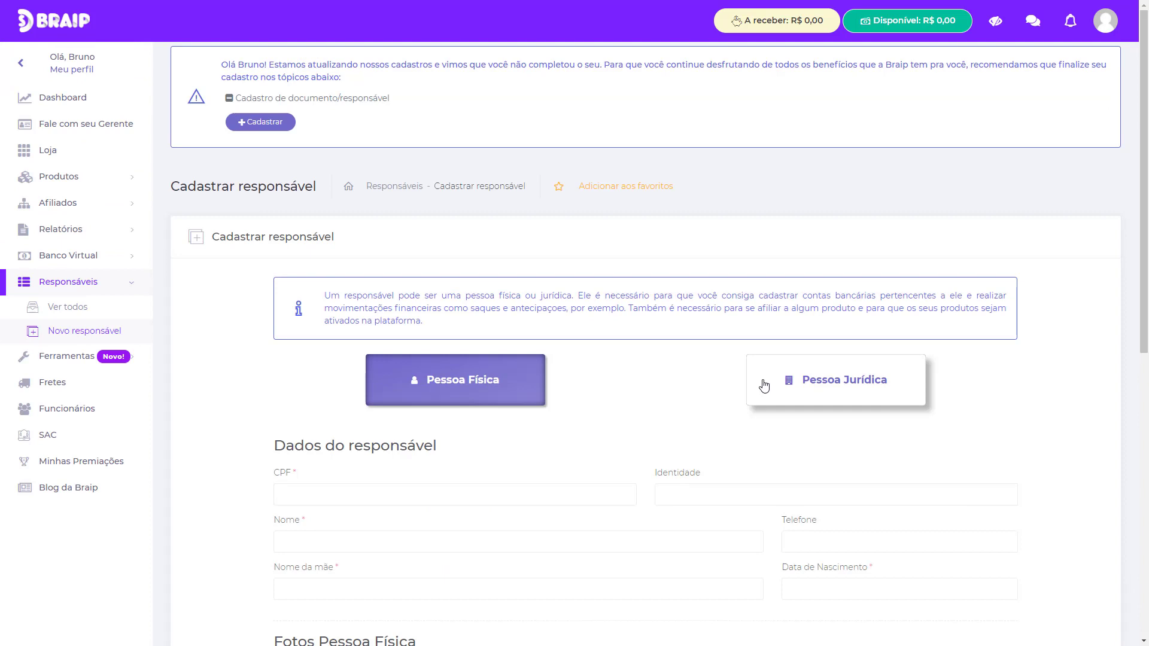
scroll(764, 389, "down", 9)
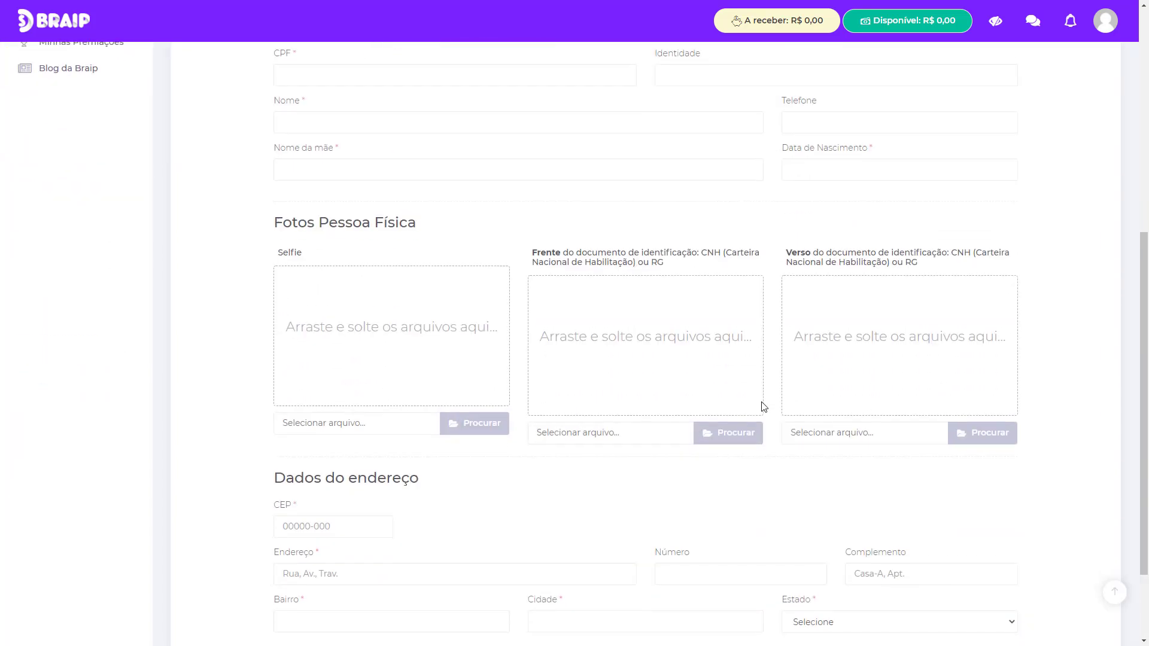
scroll(764, 408, "up", 8)
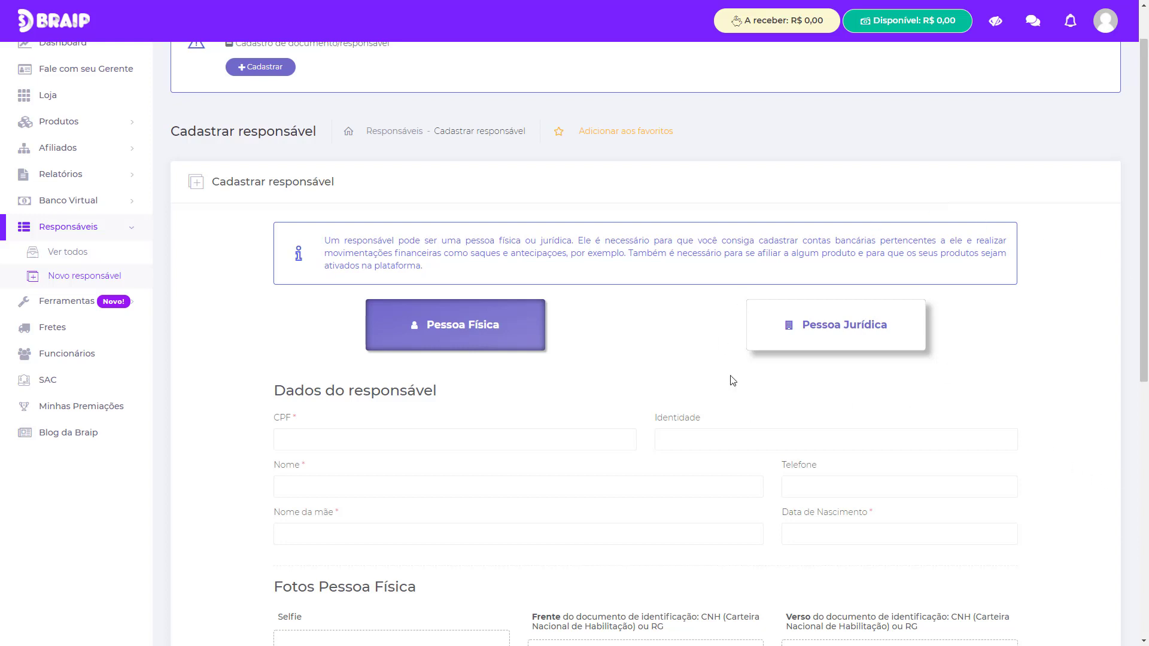
scroll(733, 380, "up", 1)
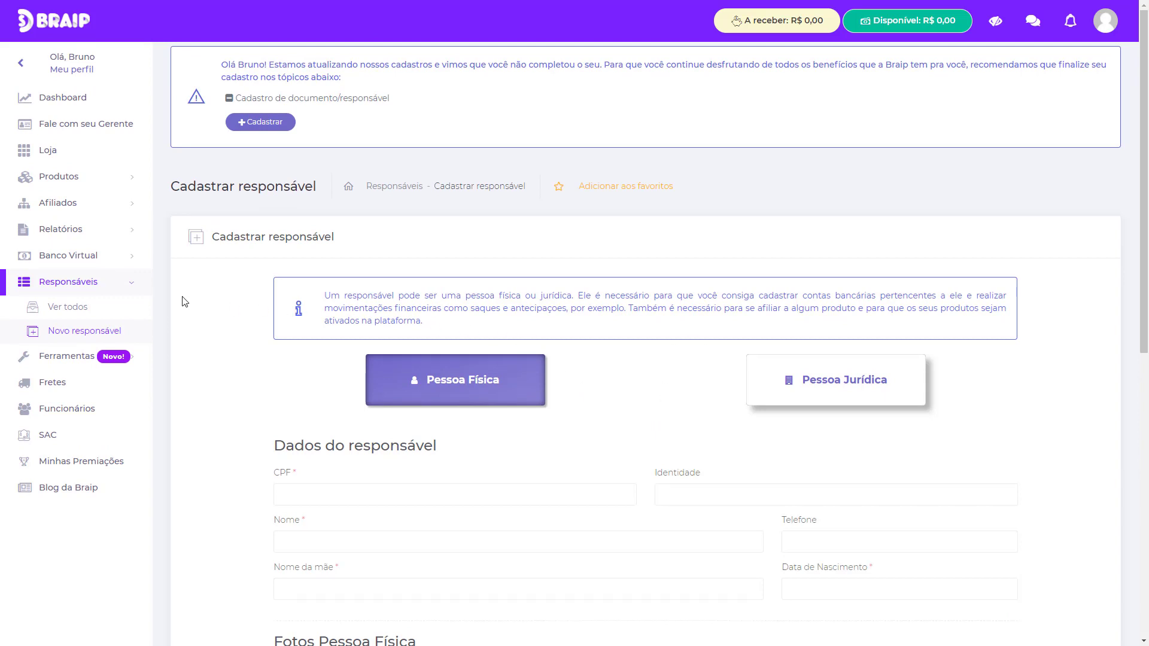
Open the bank accounts page of Banco Virtual and check the responsible-party and bank choices for a new account.
left_click(108, 268)
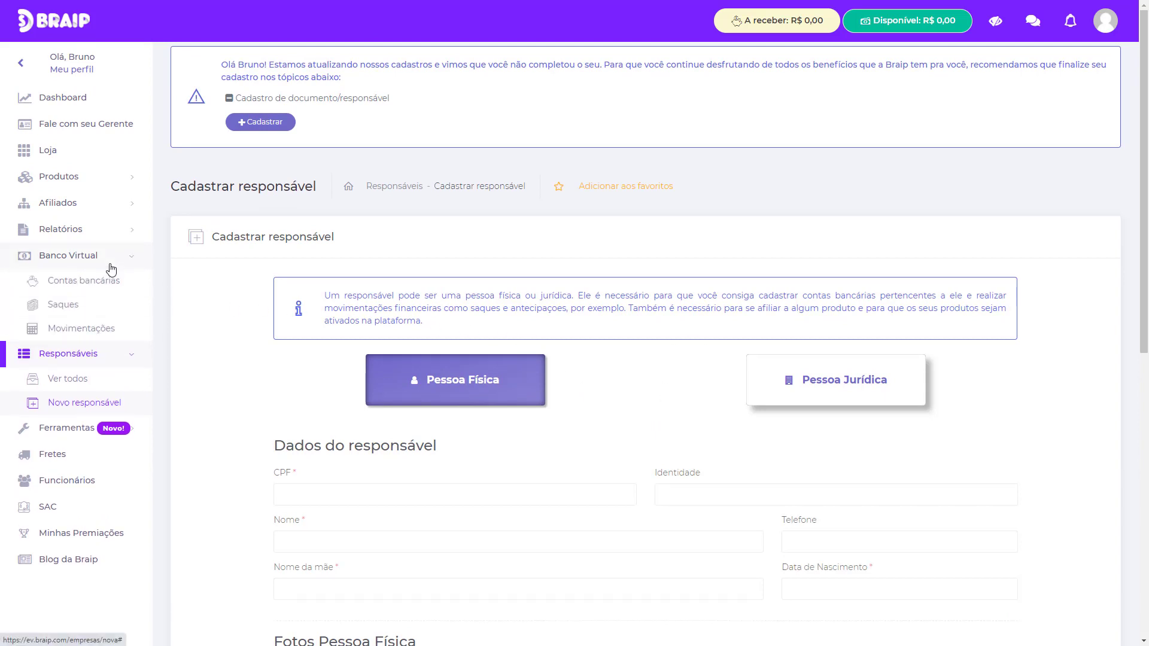
left_click(110, 288)
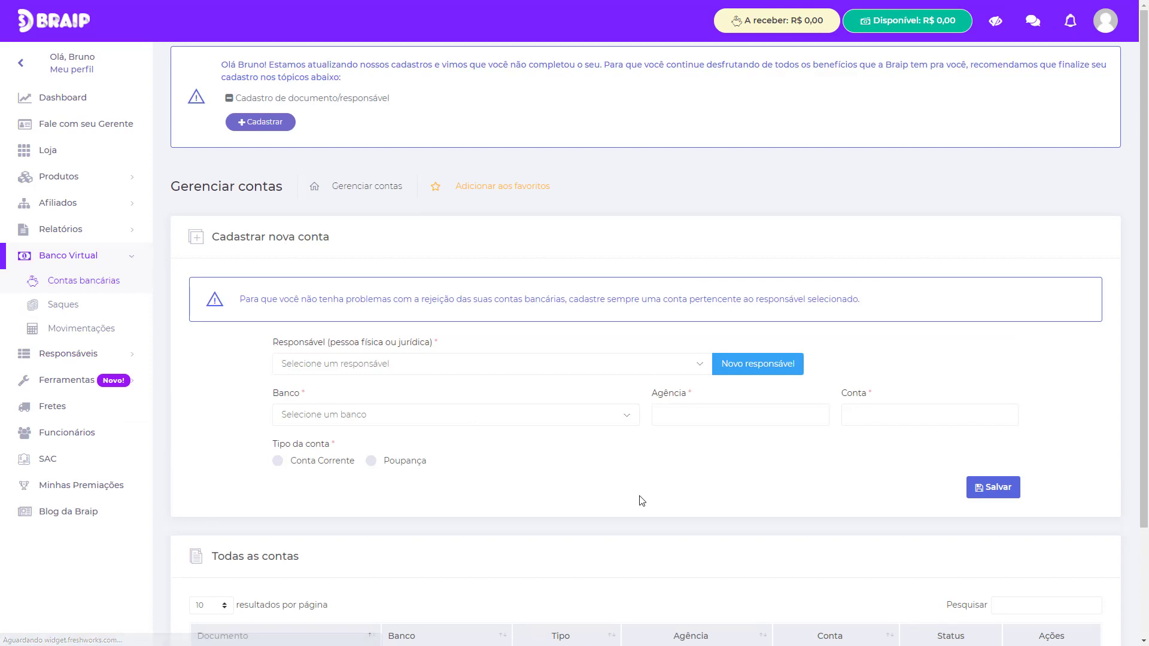
left_click(555, 367)
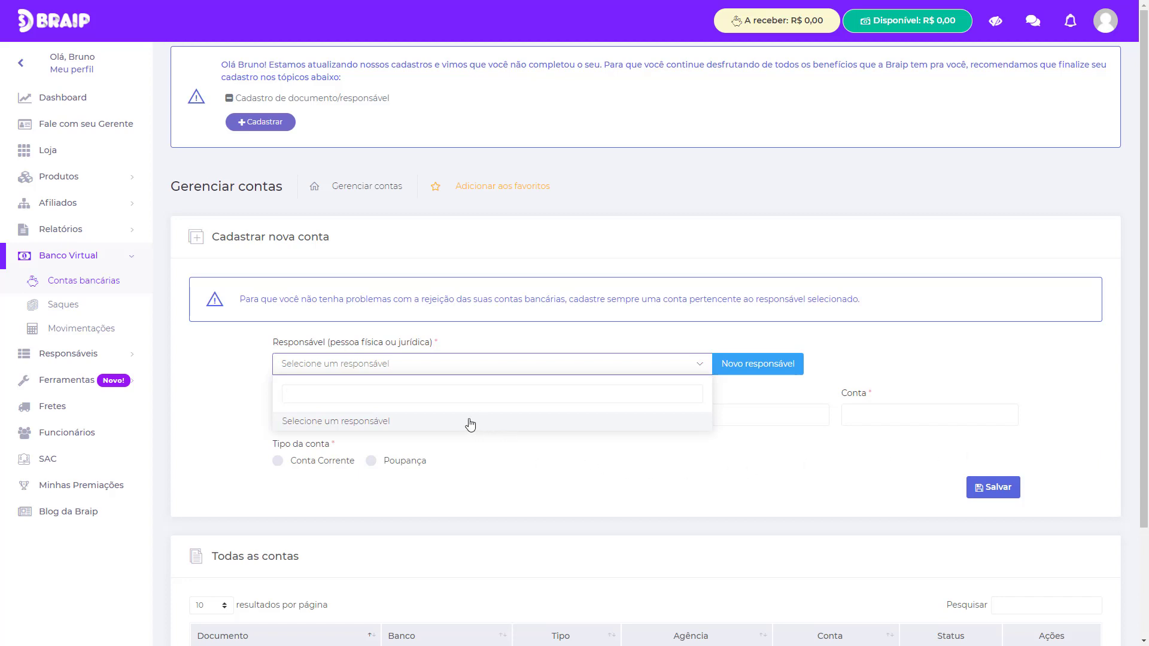
left_click(566, 470)
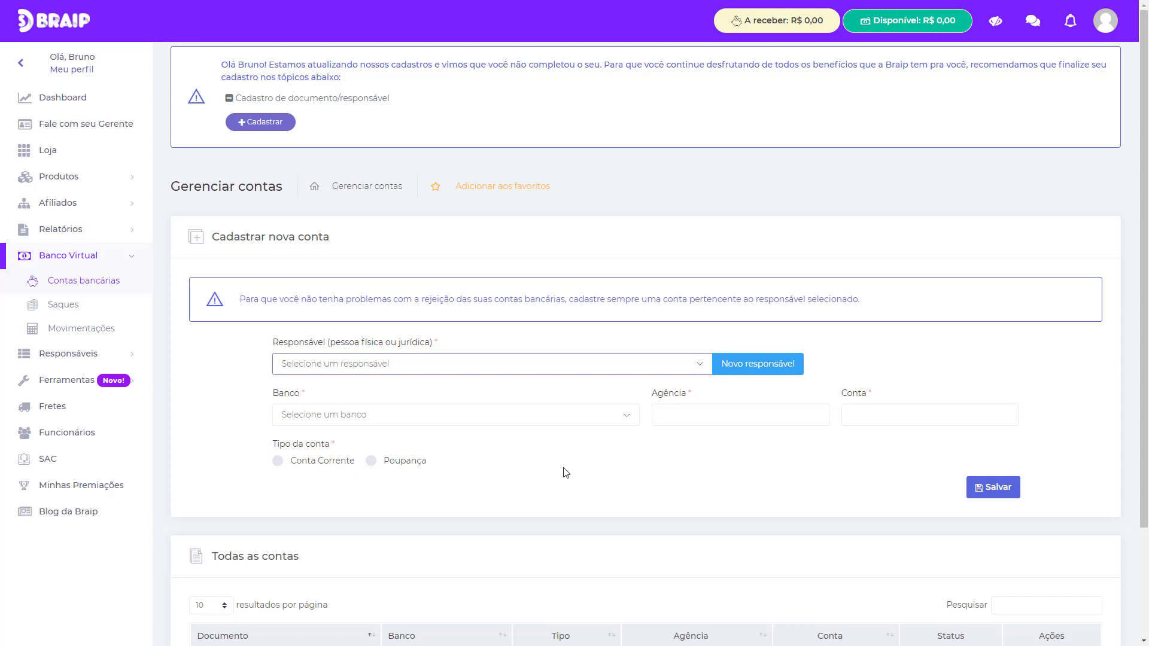
left_click(477, 420)
left_click(669, 443)
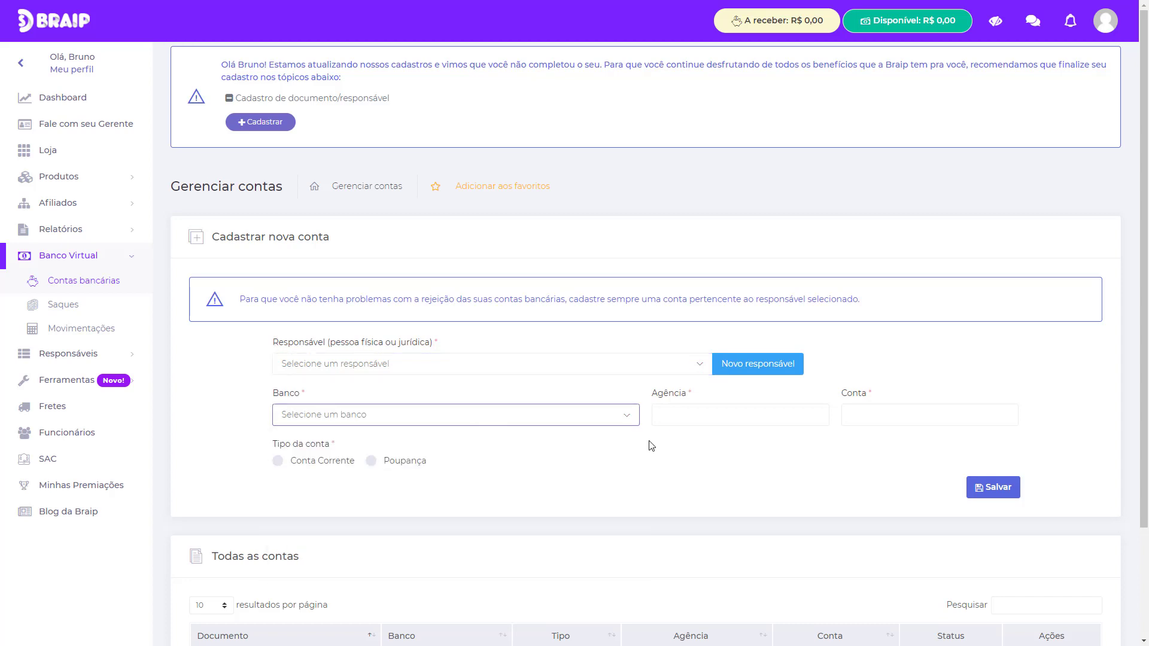
Review the new bank account form and the table of all registered accounts.
scroll(536, 442, "down", 2)
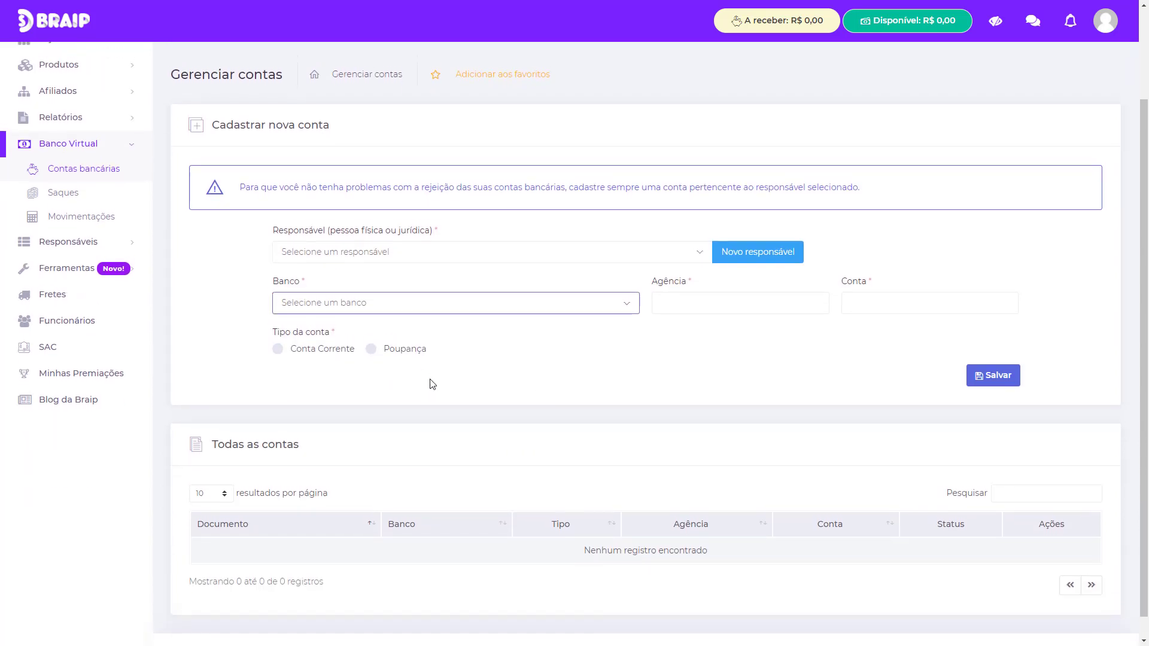
scroll(433, 384, "up", 2)
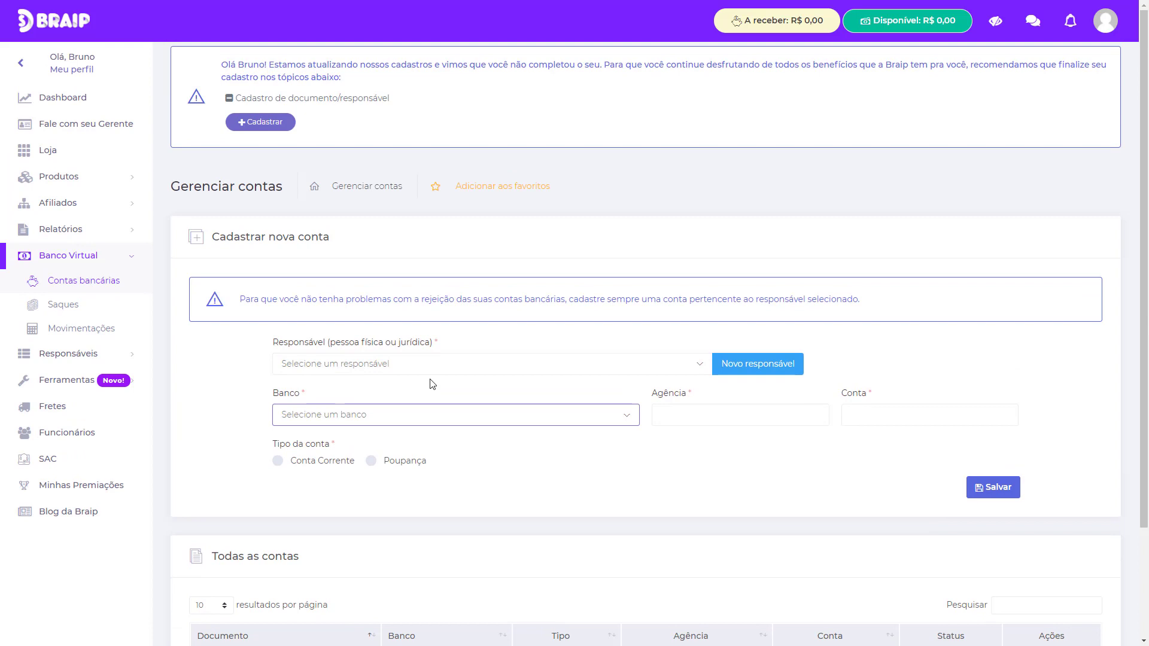
scroll(433, 383, "down", 2)
scroll(433, 383, "up", 2)
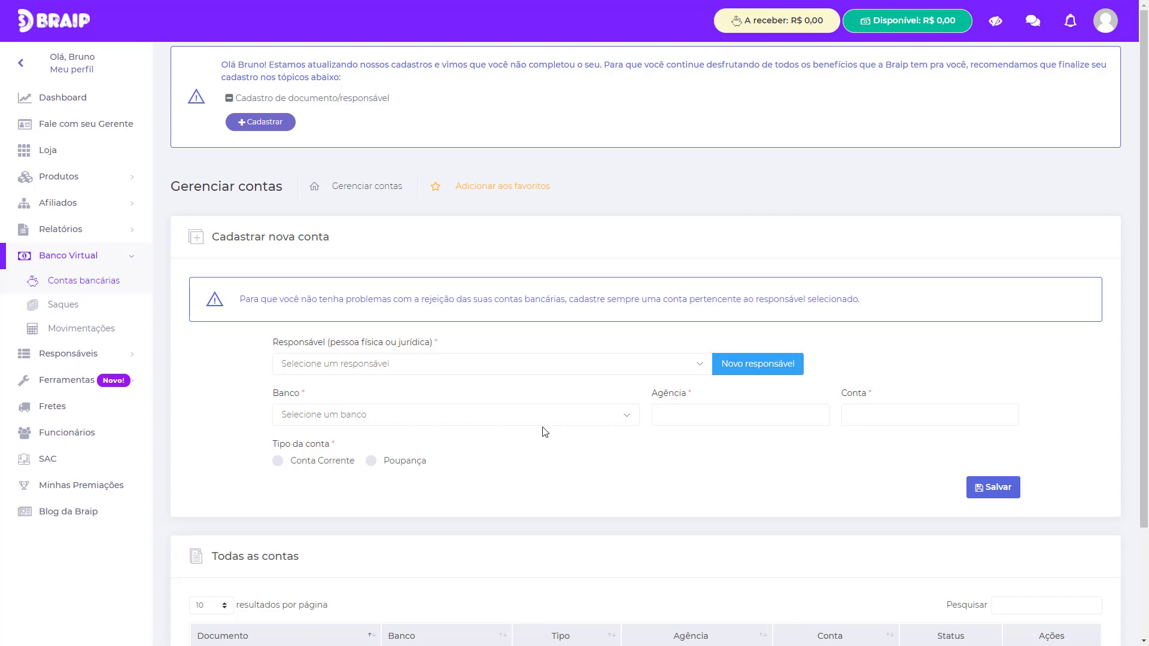
Return to the dashboard, view the relationship manager's contact card and close it.
left_click(76, 99)
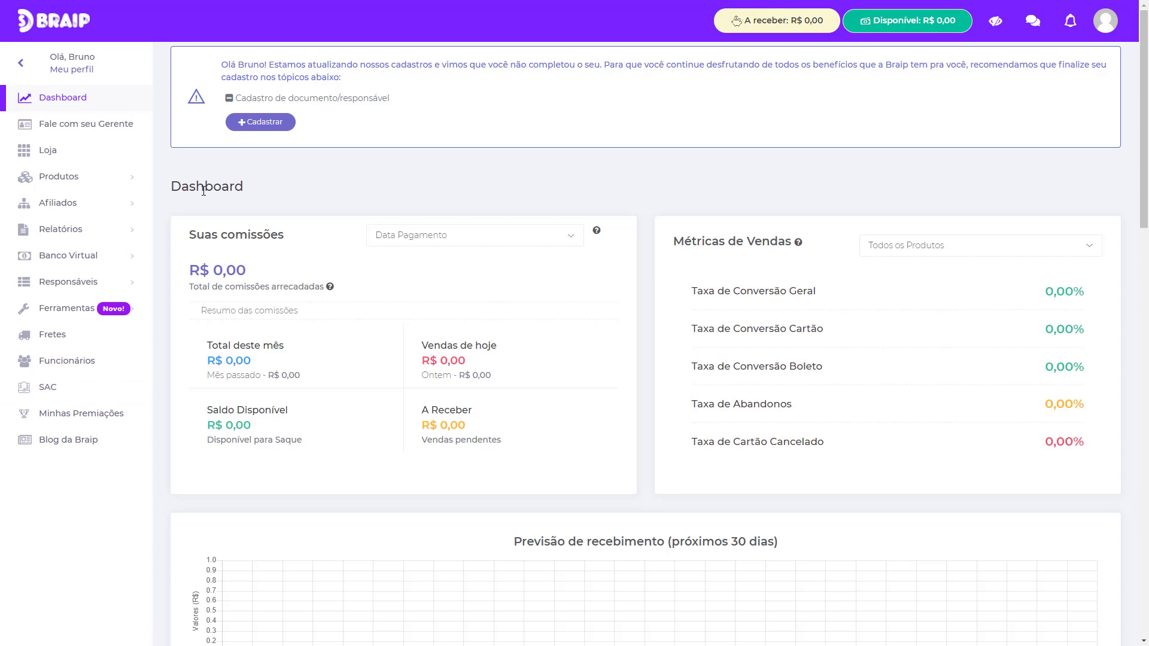
left_click(137, 124)
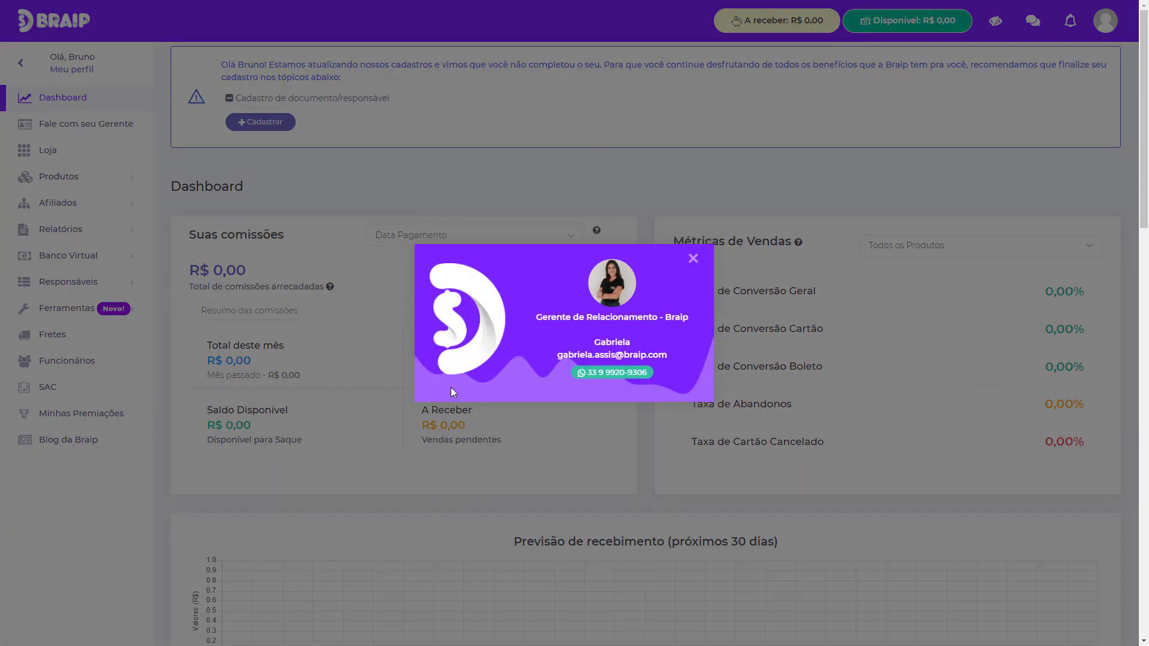
left_click(689, 260)
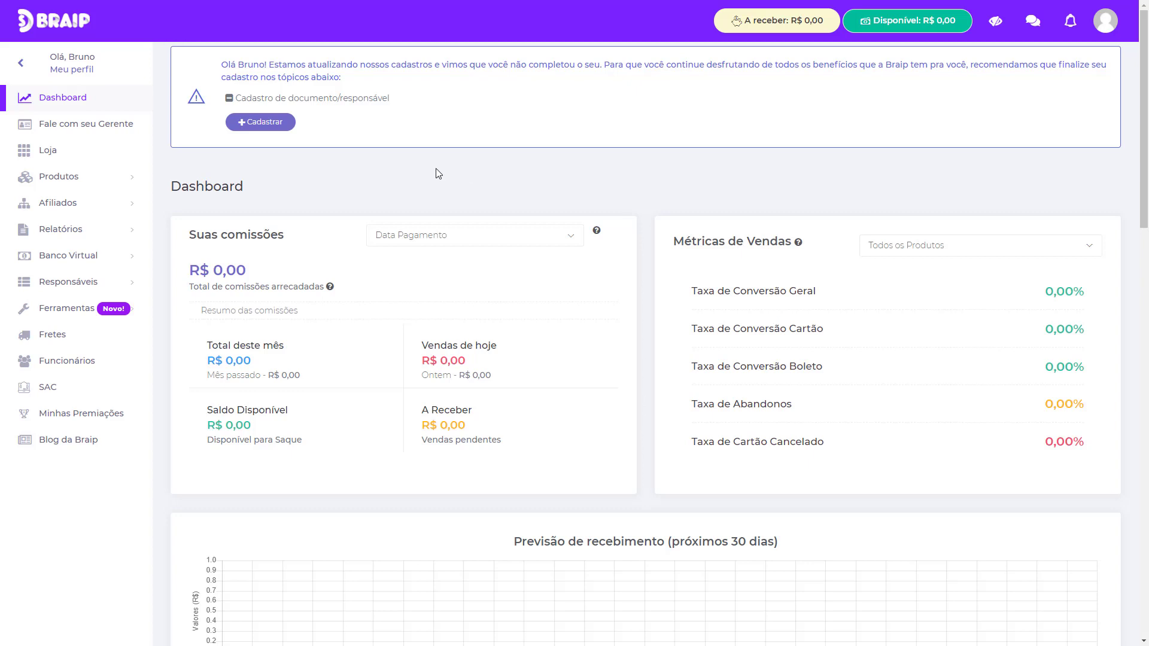
Open the Loja page to see the products available on the platform.
left_click(100, 160)
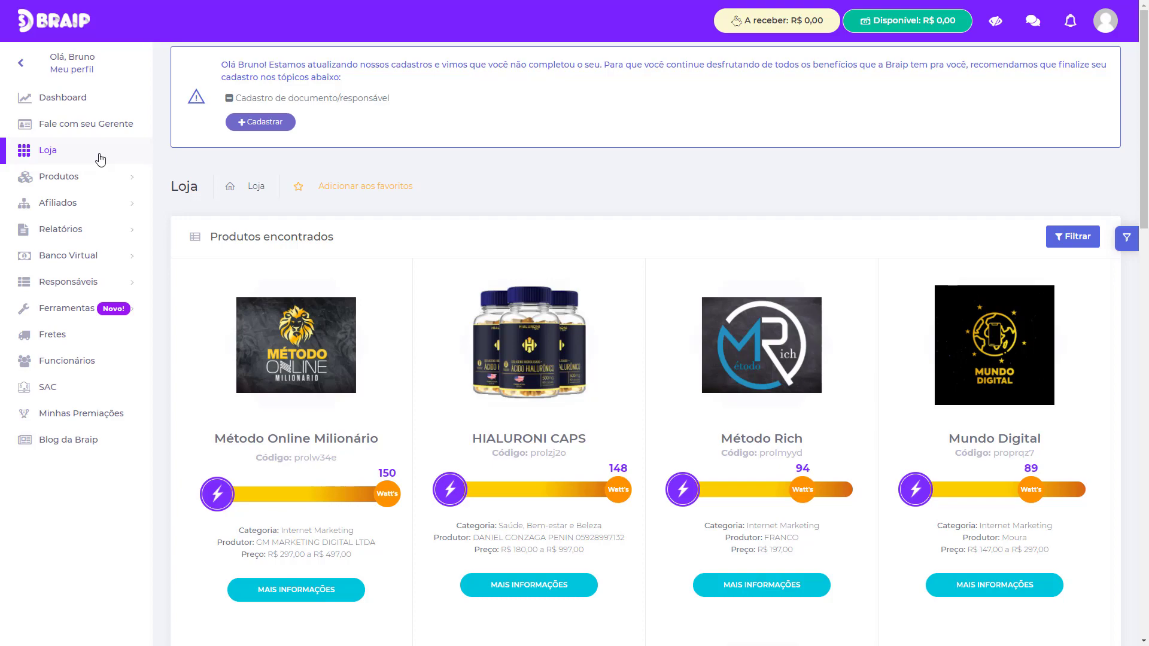
Look through the store's found products and recent products listings.
scroll(457, 366, "down", 3)
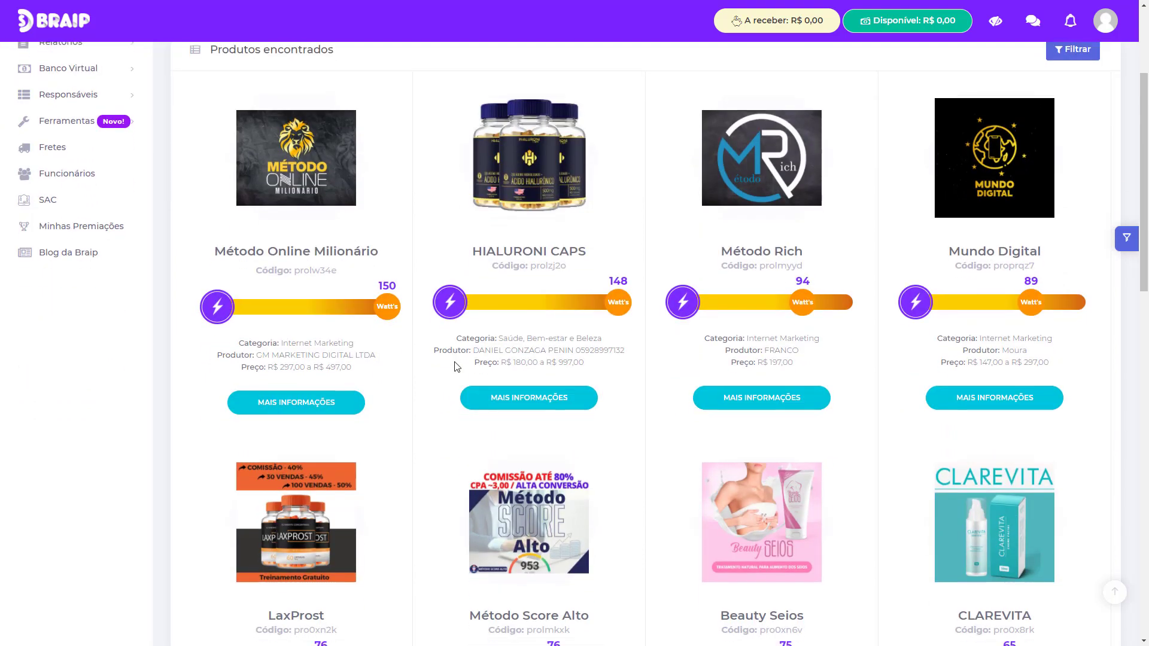
scroll(457, 367, "down", 15)
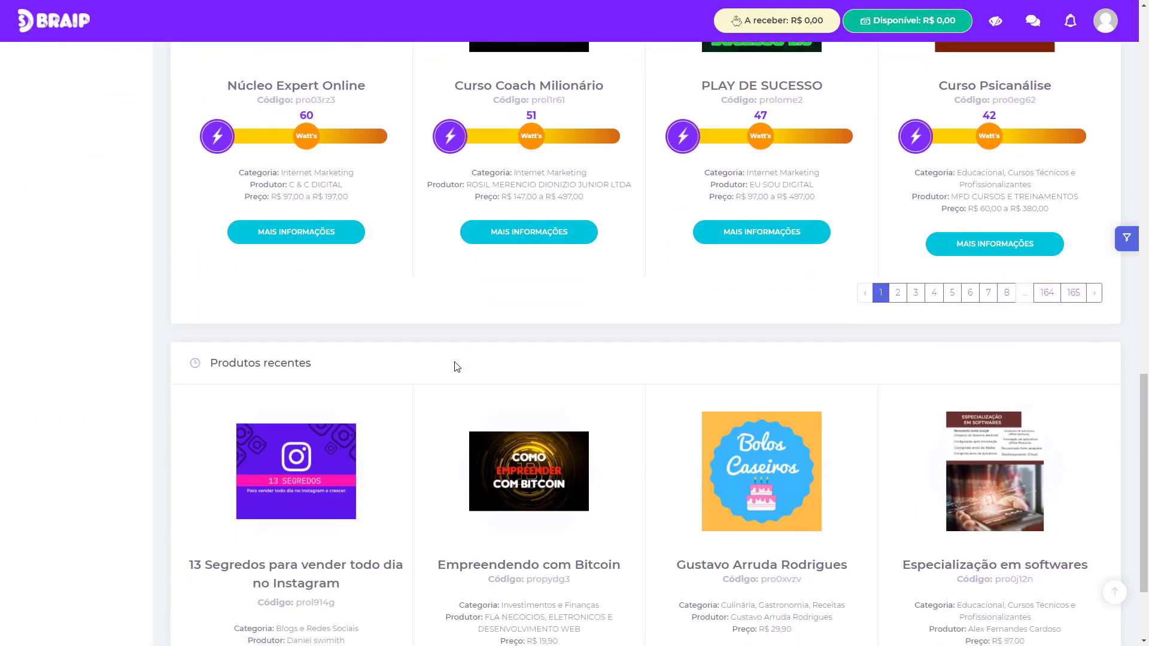
scroll(456, 367, "up", 3)
scroll(457, 366, "down", 5)
scroll(455, 363, "up", 6)
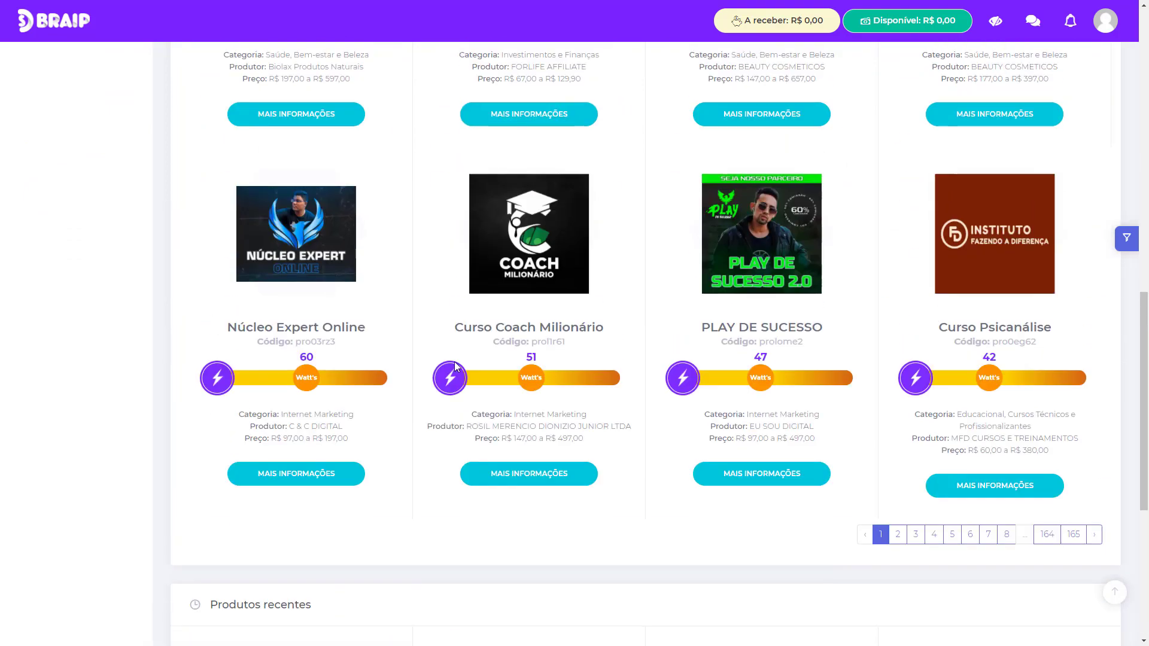
scroll(455, 362, "up", 15)
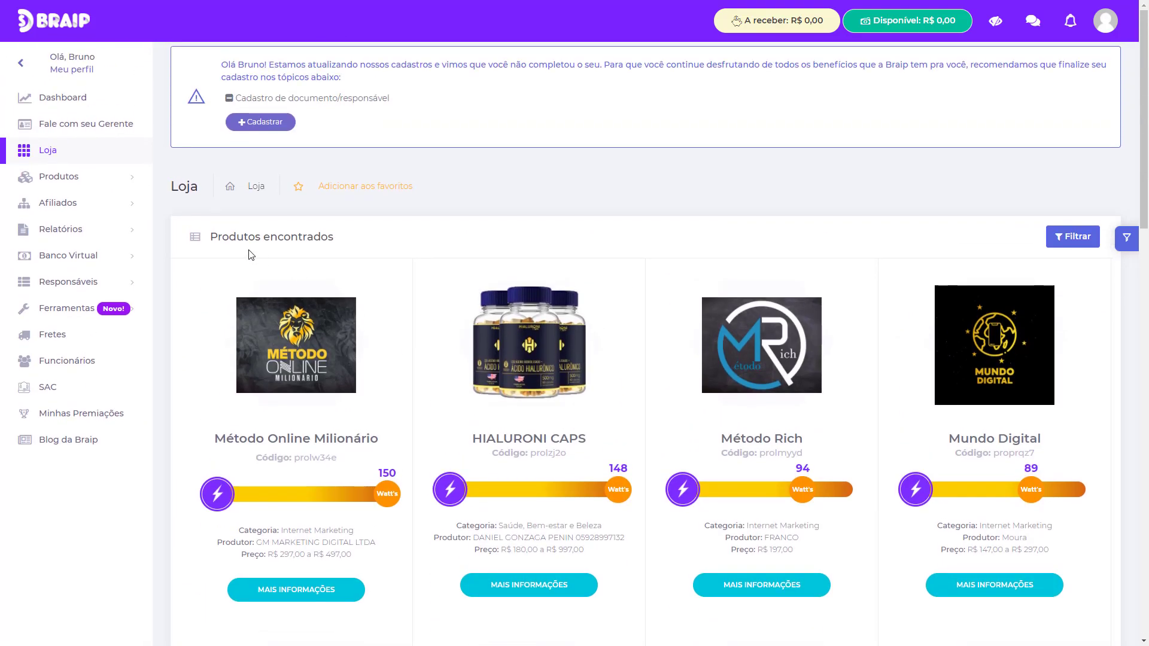
left_click_drag(1145, 65, 1142, 14)
Open the store's advanced filter, check the Categoria and Ordenar por options, and close it without filtering.
left_click(1073, 237)
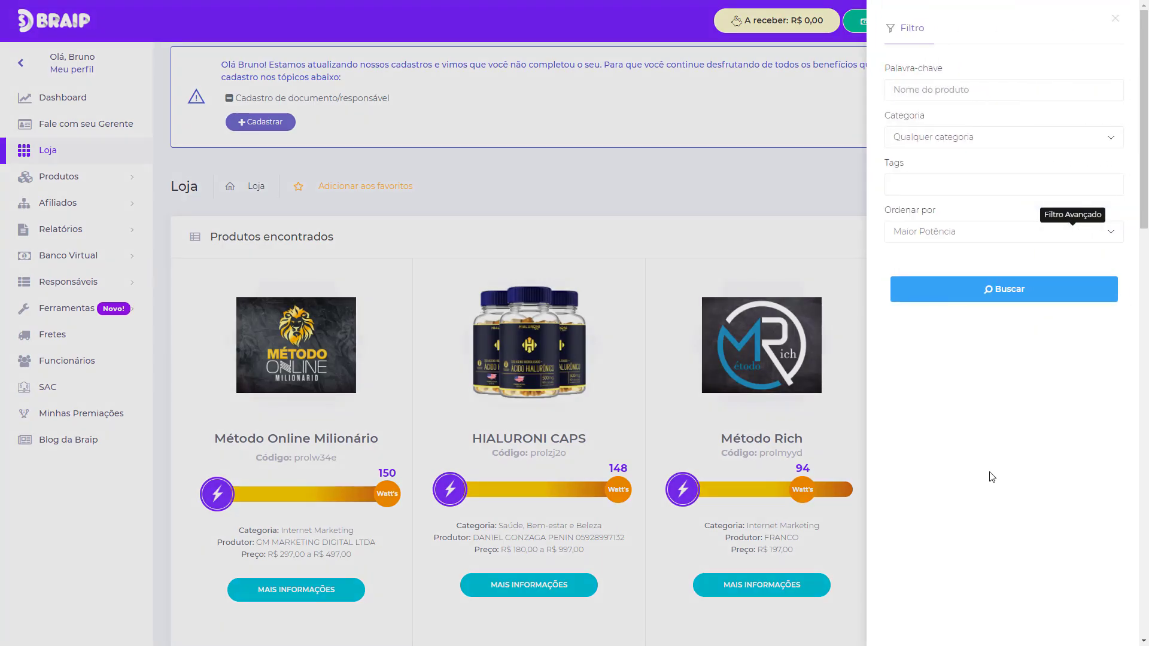
left_click(968, 144)
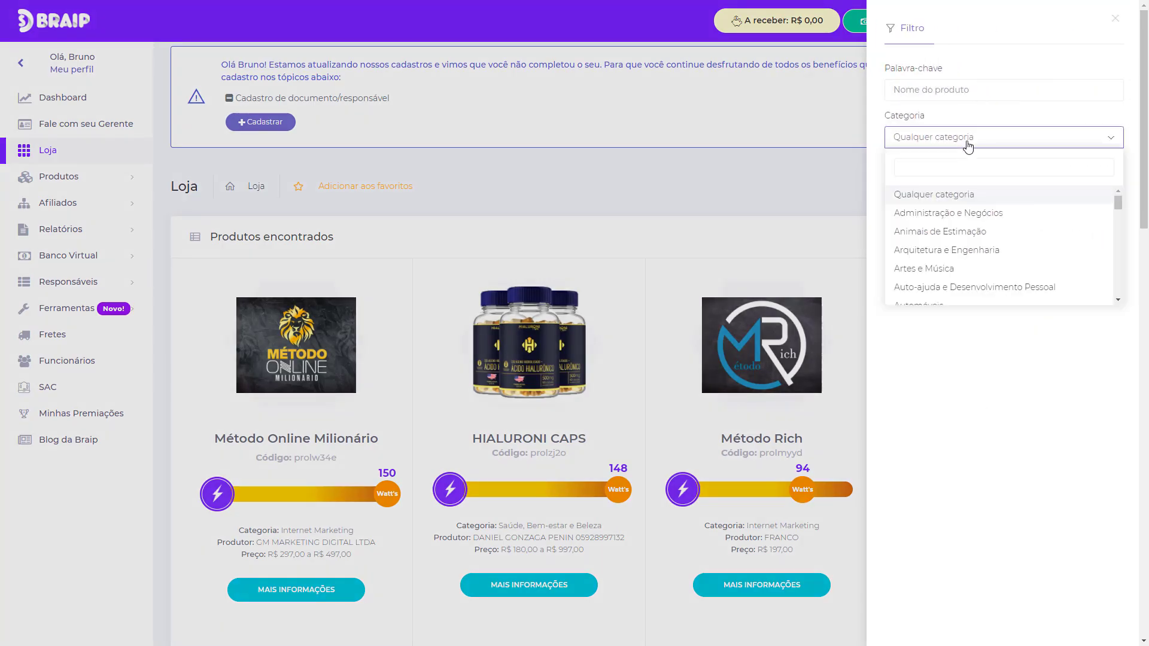
left_click(964, 317)
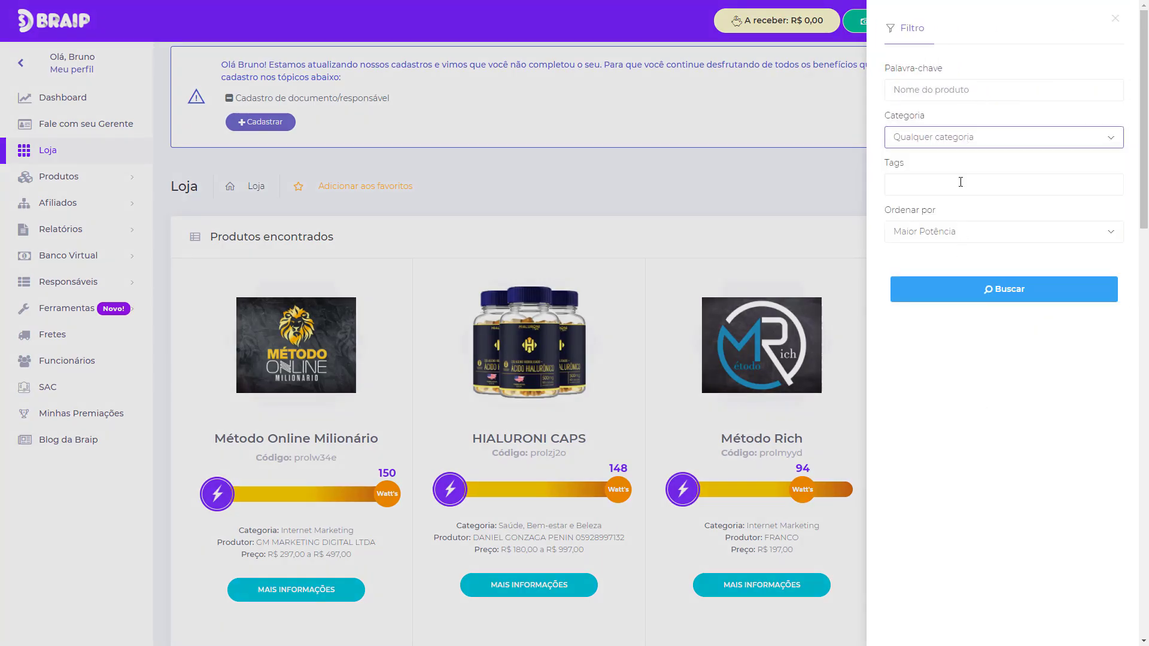
left_click(960, 237)
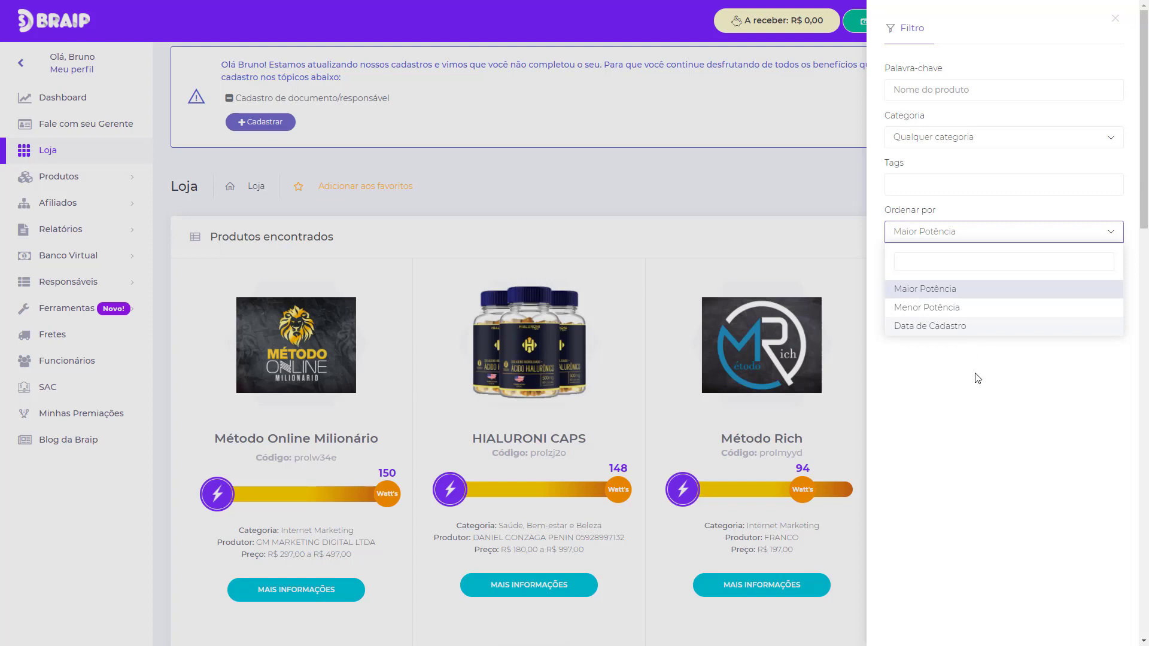
left_click(781, 233)
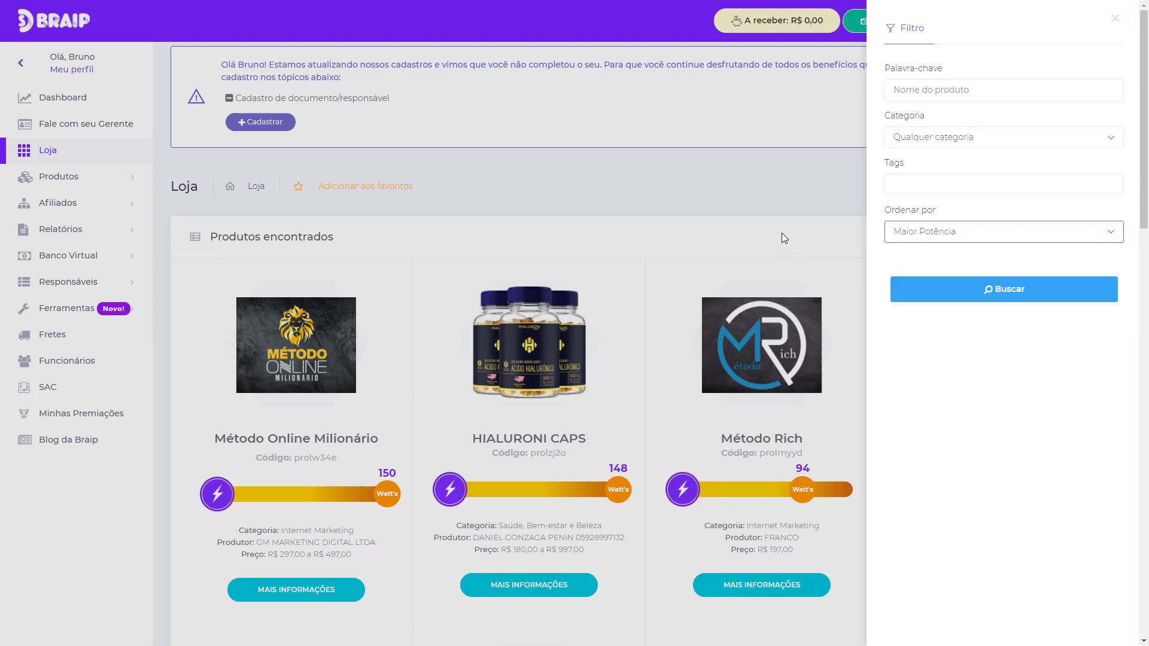
left_click(782, 233)
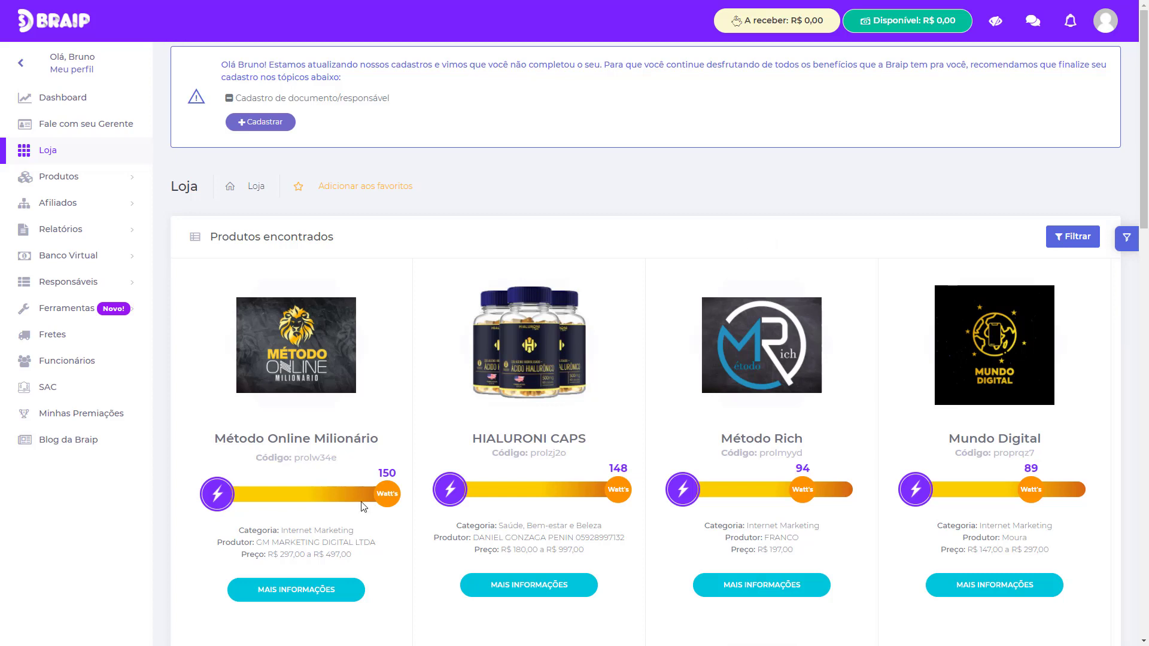
Compare the Watt's power ratings, categories, producers and prices of the products found in the store.
scroll(371, 467, "down", 1)
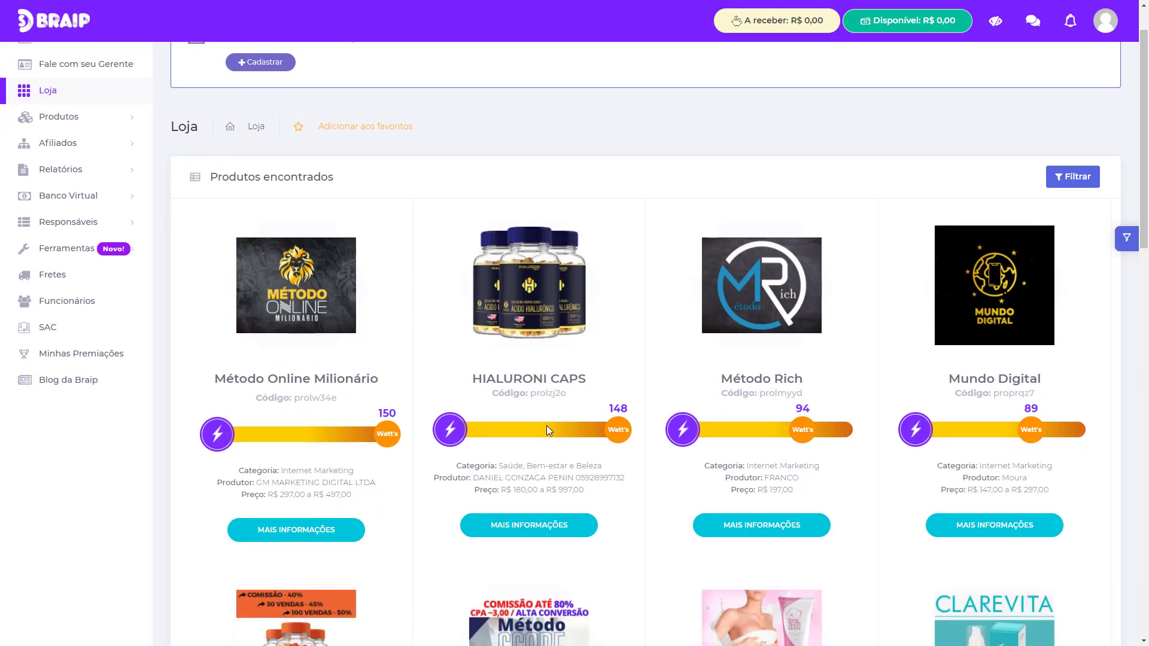
scroll(547, 426, "down", 2)
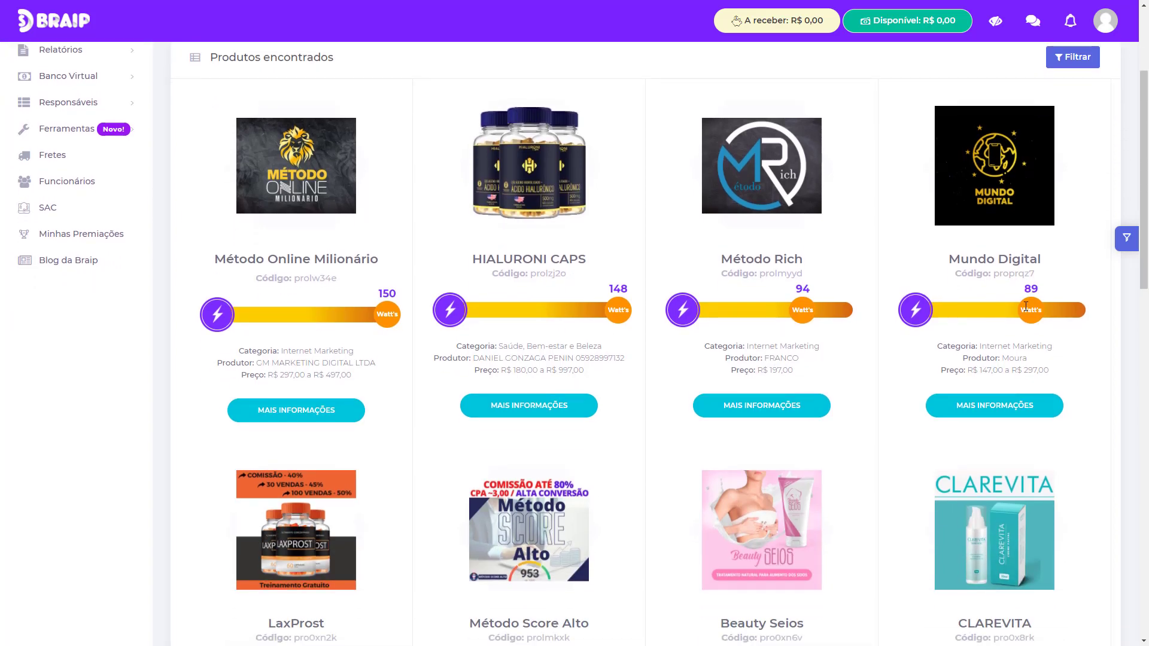
scroll(1054, 323, "down", 2)
scroll(1053, 317, "up", 2)
scroll(985, 353, "down", 2)
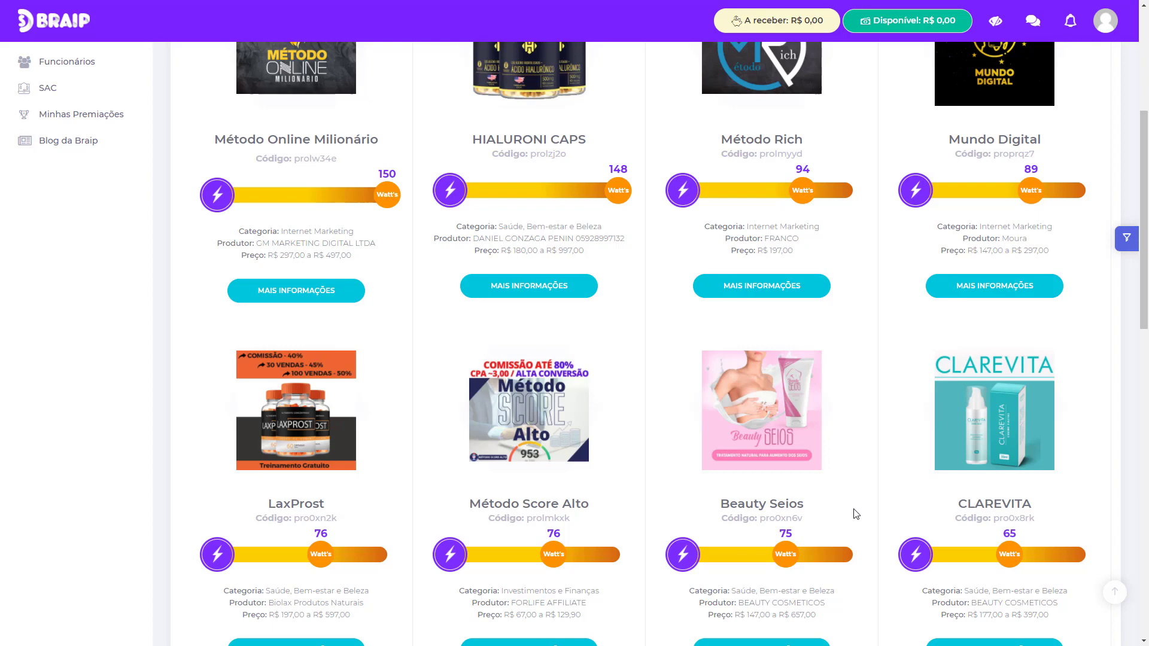
scroll(651, 457, "up", 2)
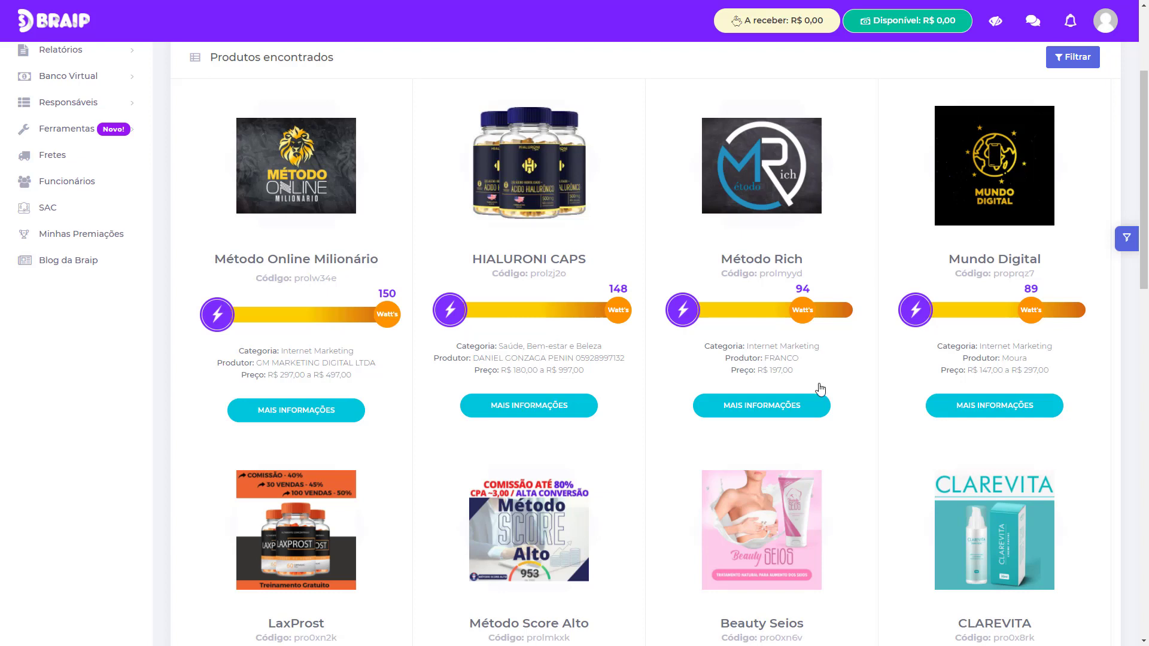
scroll(1066, 346, "down", 2)
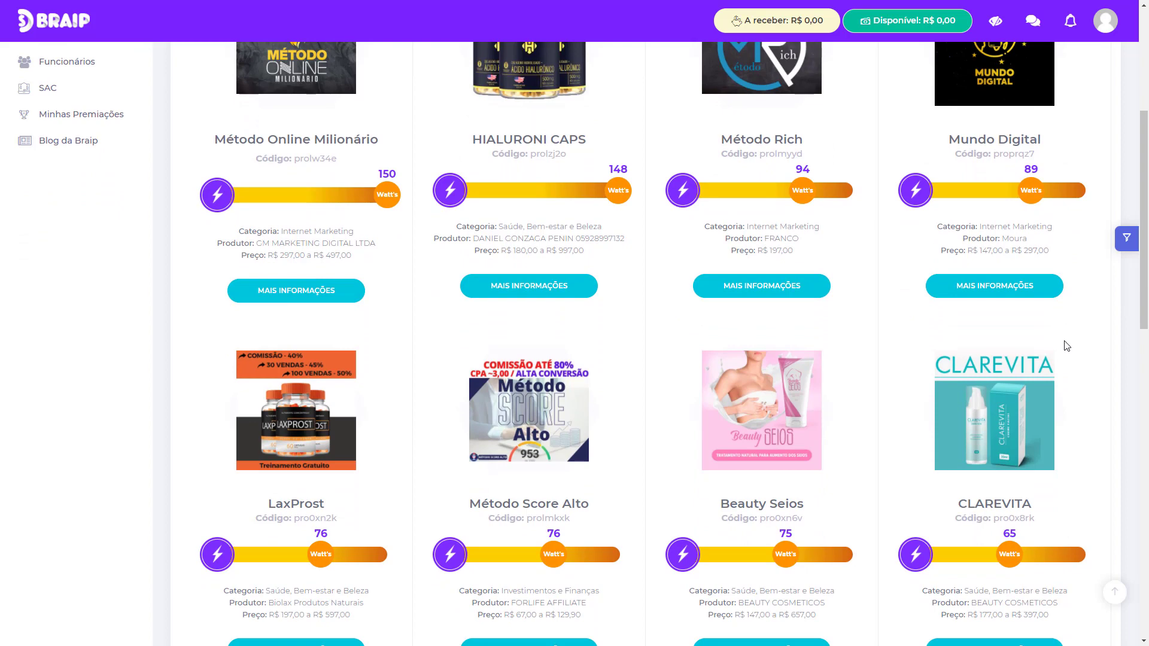
scroll(1066, 346, "down", 2)
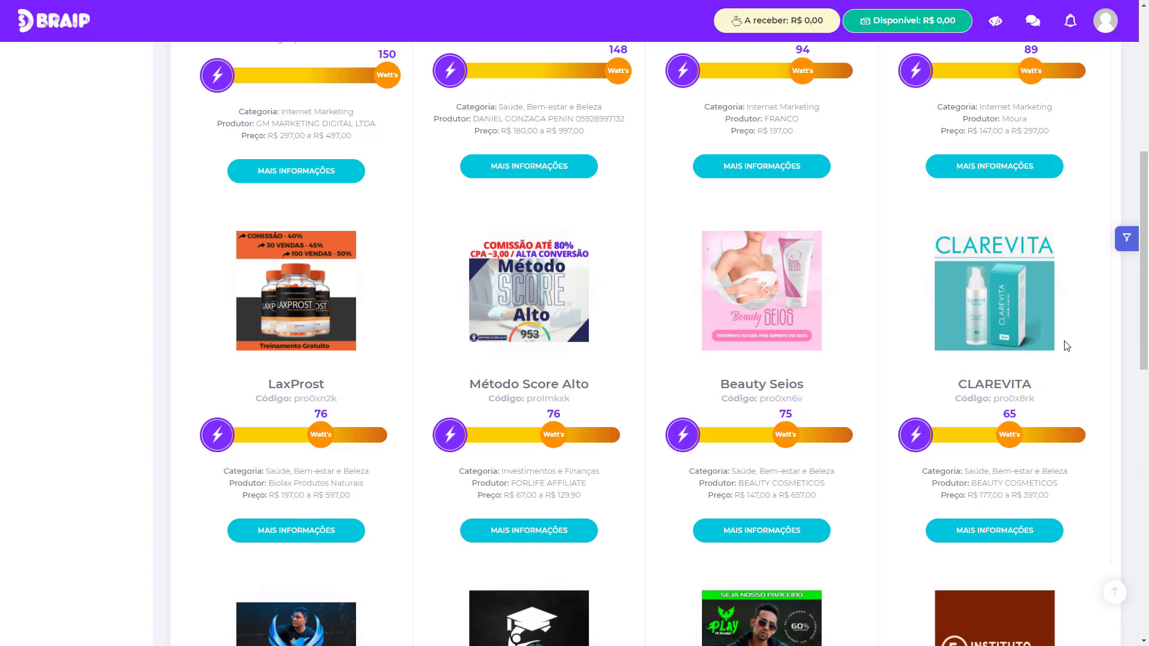
scroll(1066, 346, "down", 9)
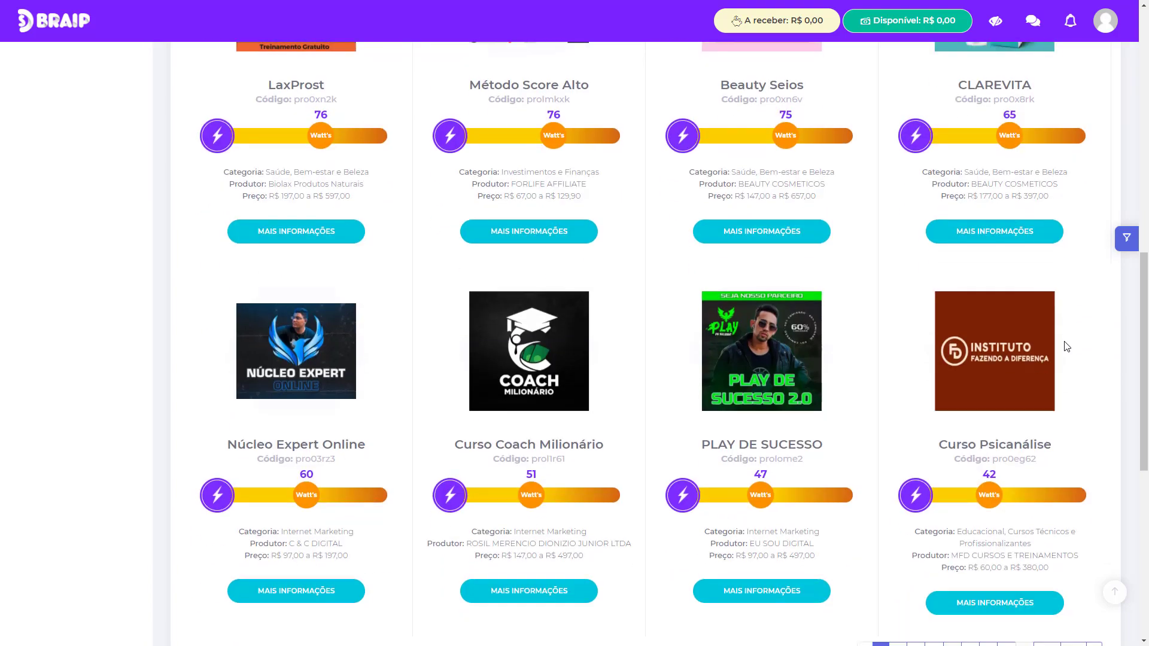
scroll(1052, 359, "up", 15)
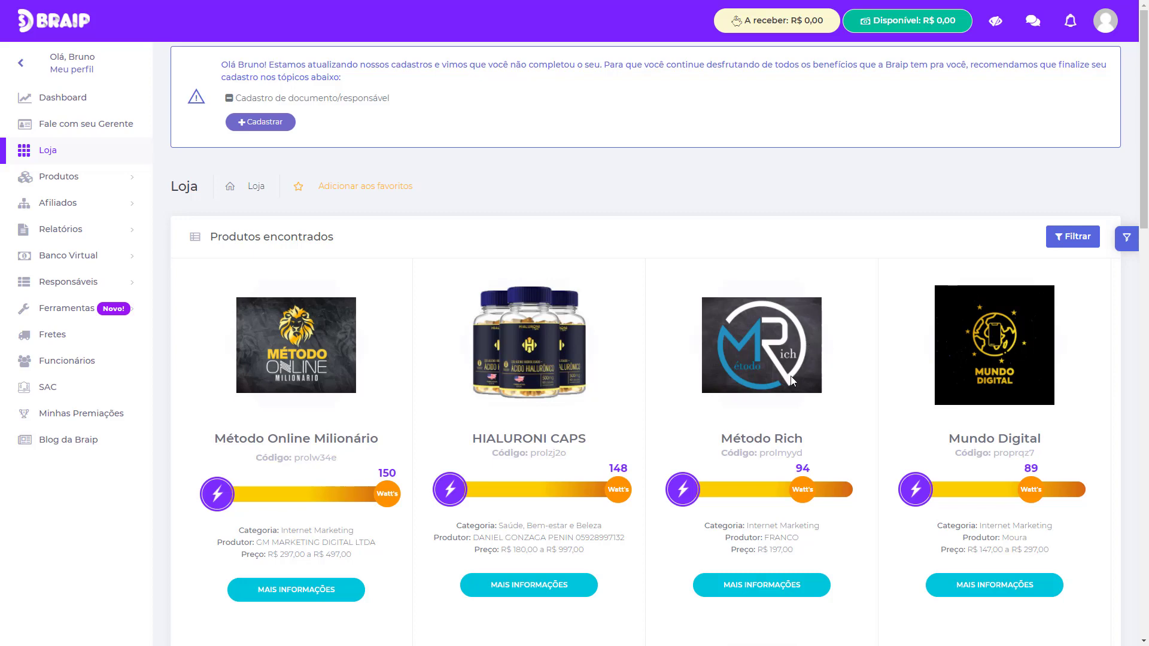
Open the details page of the Método Score Alto product from the store.
scroll(808, 383, "down", 3)
scroll(884, 465, "down", 3)
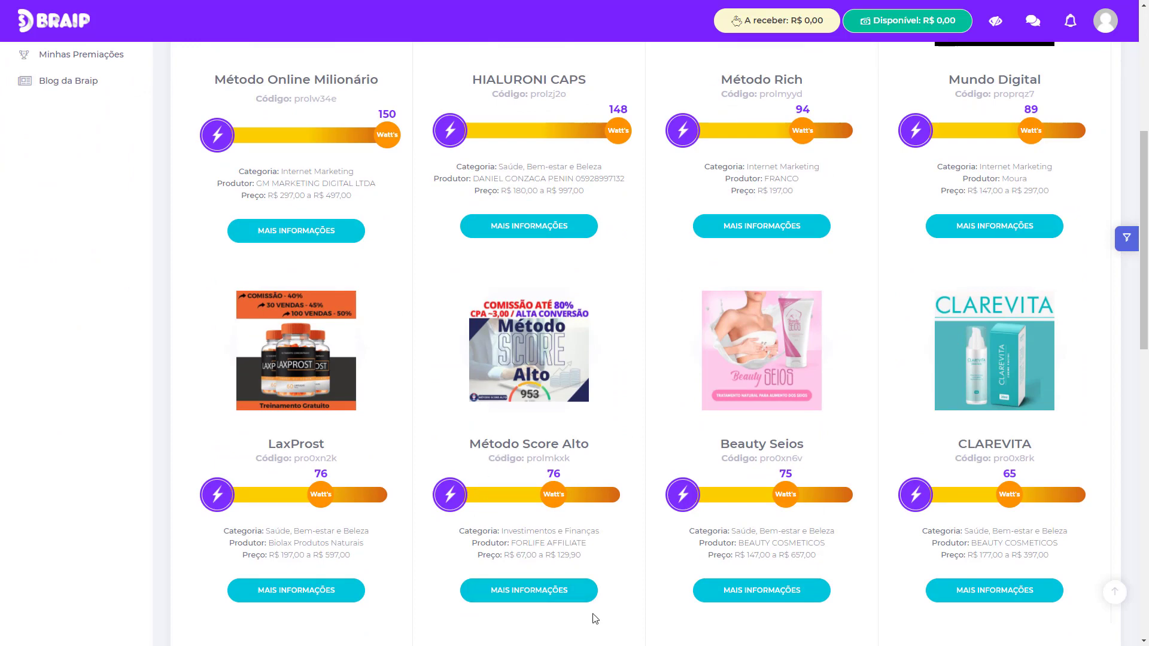
left_click(575, 599)
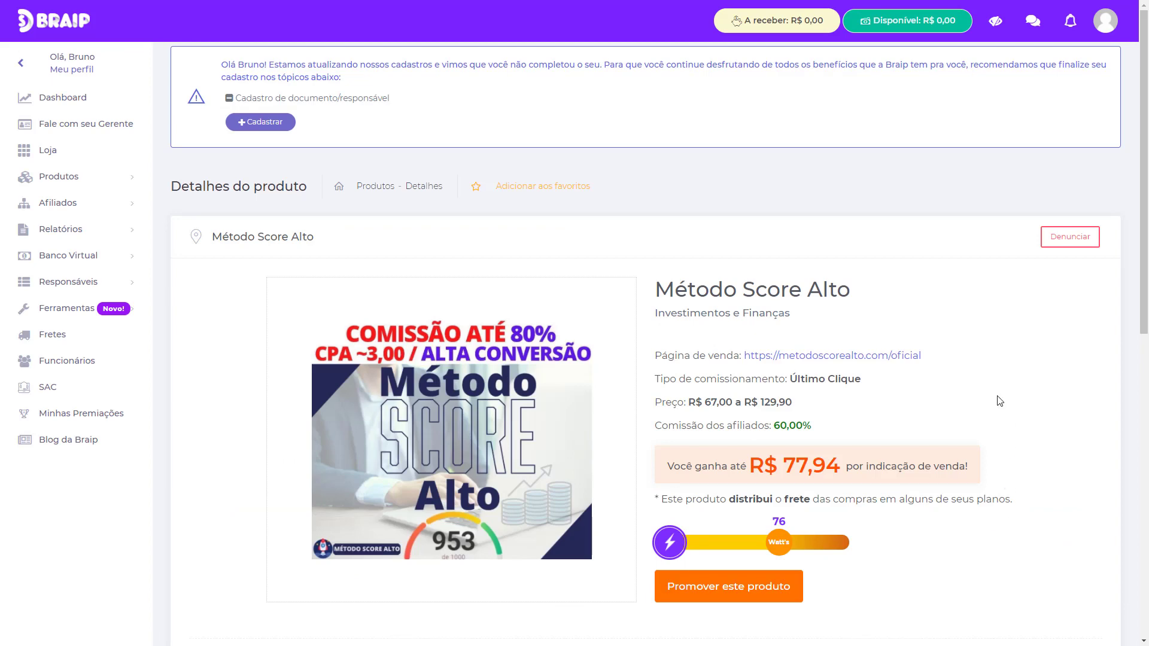
Review the Método Score Alto description, its plans with prices and commissions, and the earnings per referred sale.
scroll(856, 215, "down", 1)
scroll(928, 369, "down", 5)
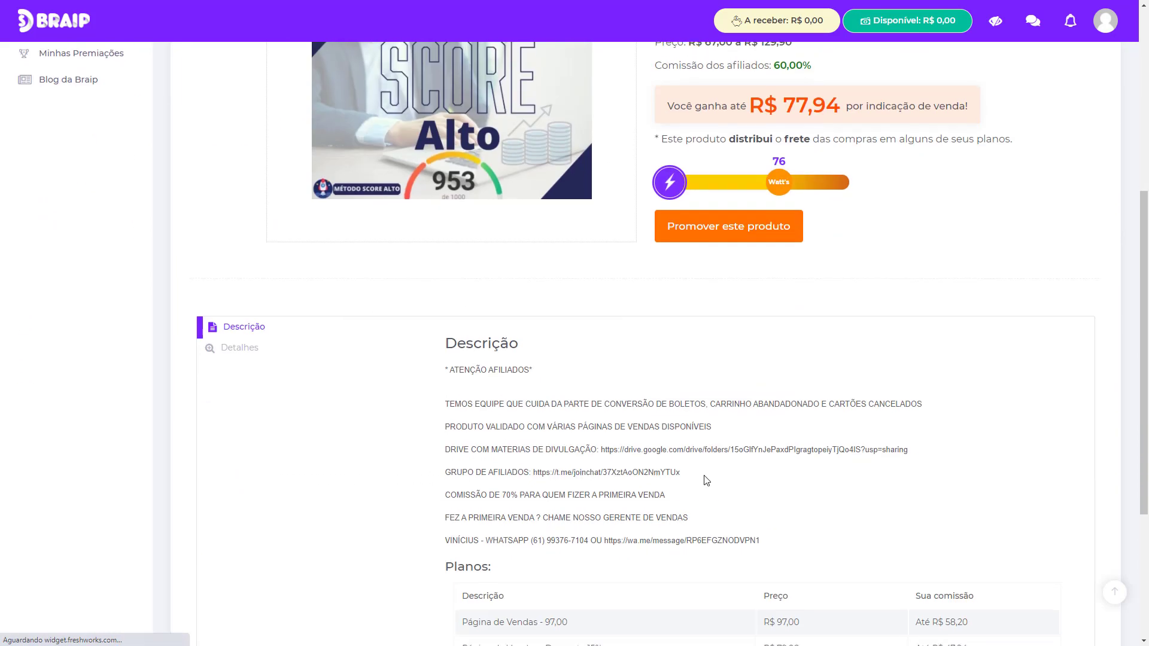
scroll(670, 485, "down", 4)
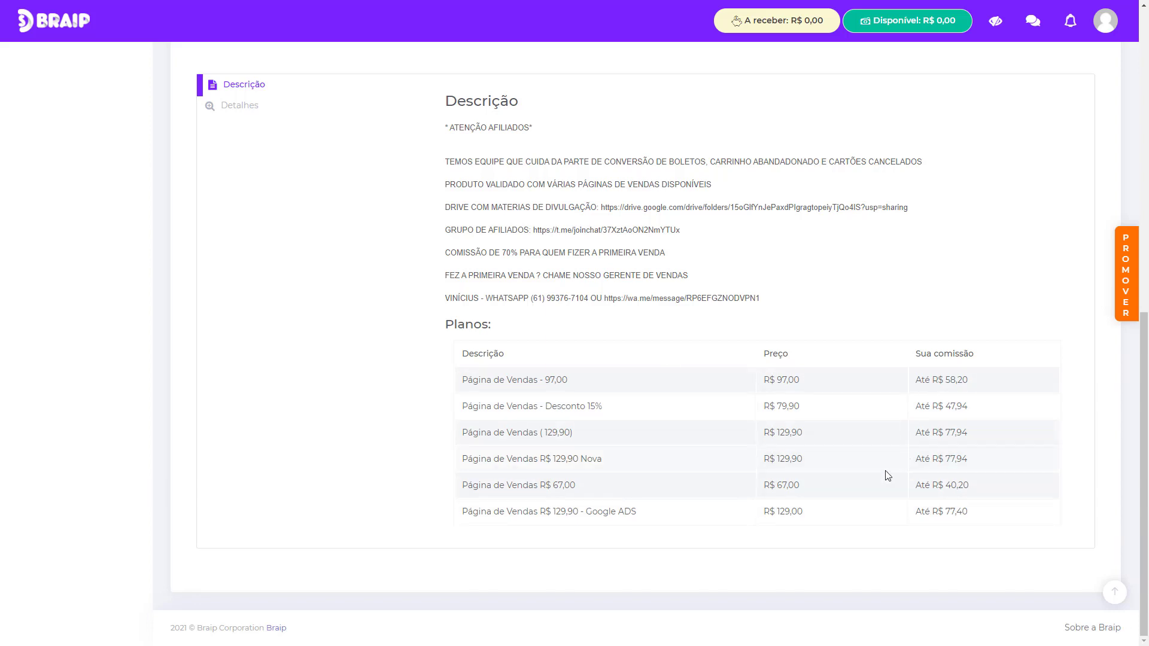
scroll(793, 479, "up", 6)
scroll(793, 483, "up", 2)
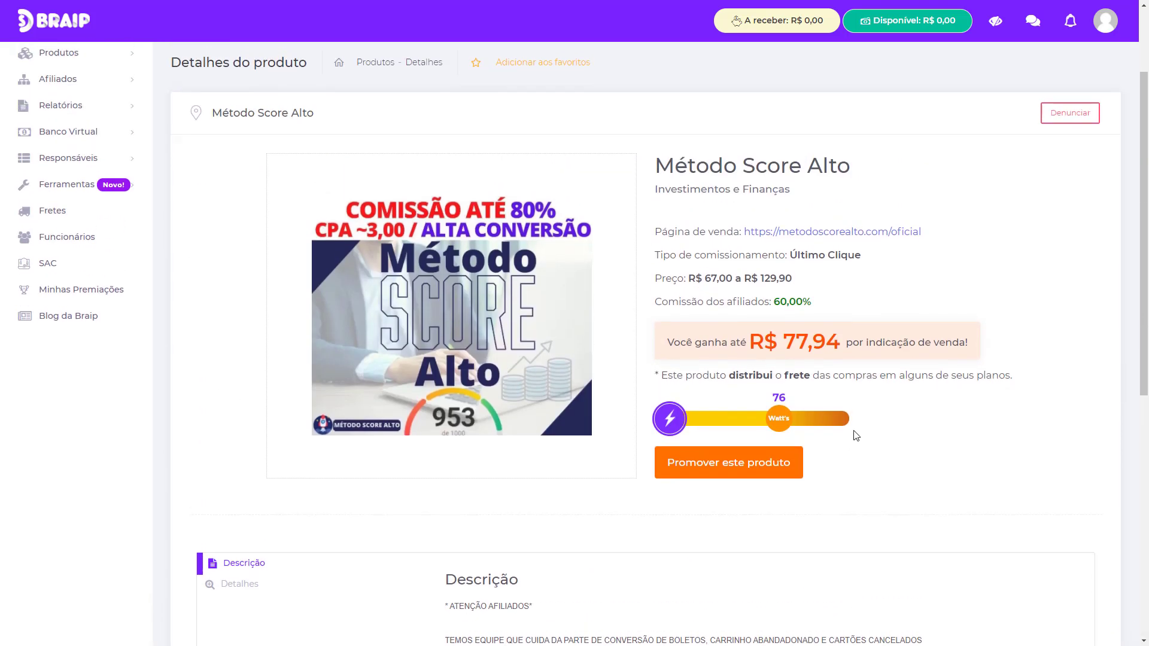
left_click_drag(694, 336, 852, 342)
left_click(970, 445)
scroll(768, 481, "up", 1)
Request affiliation to Método Score Alto, choosing the registered company as the responsible party, and send the request.
left_click(746, 489)
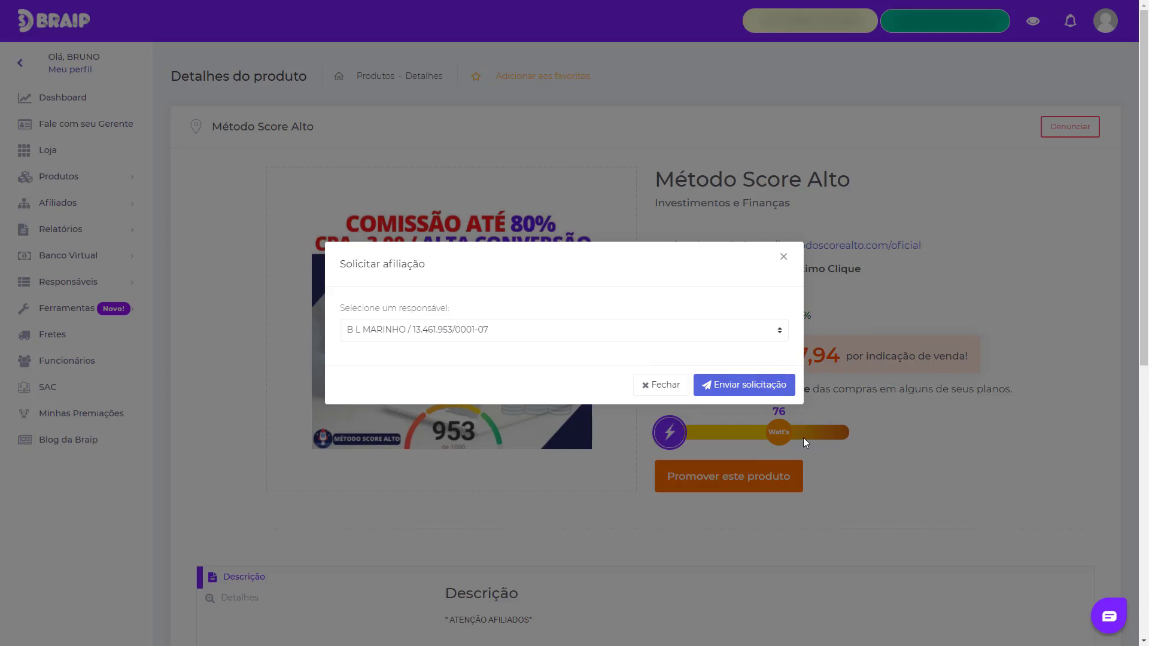
left_click(712, 329)
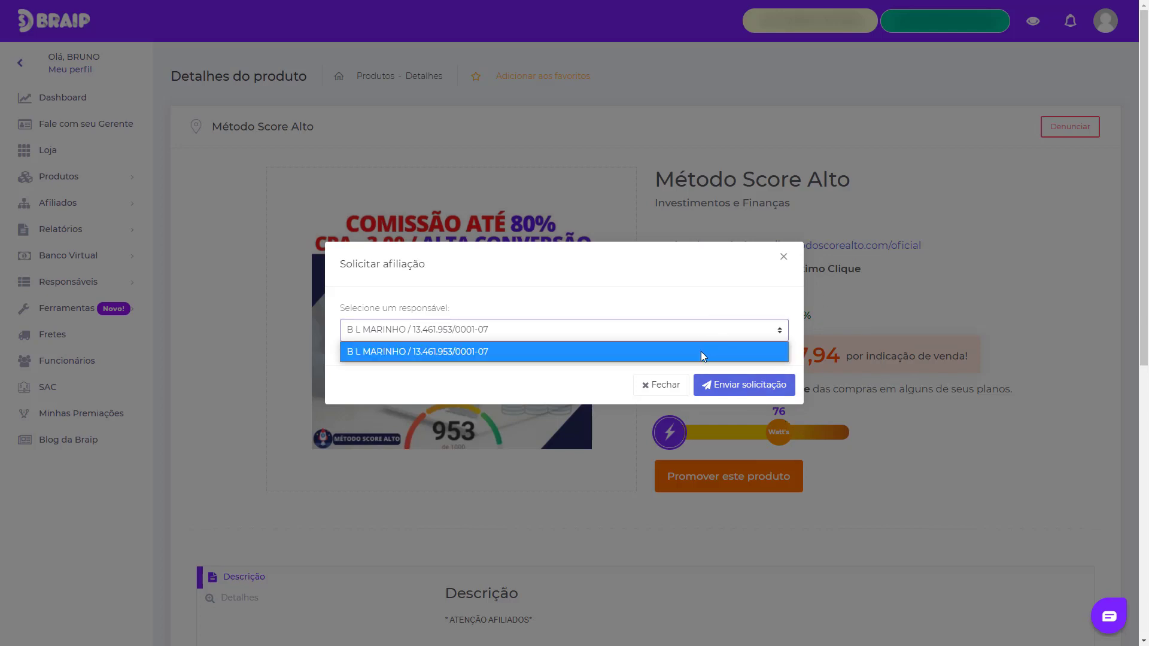
left_click(701, 350)
left_click(745, 386)
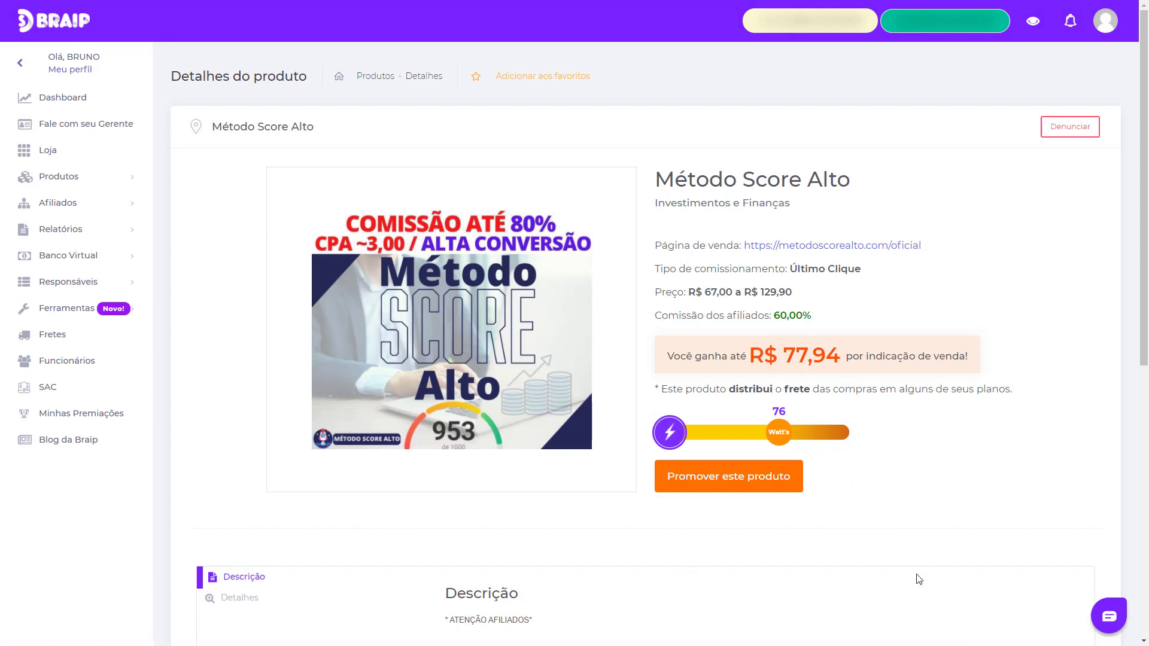
Show the Seus links de afiliado section of the Método Score Alto product.
scroll(918, 577, "down", 3)
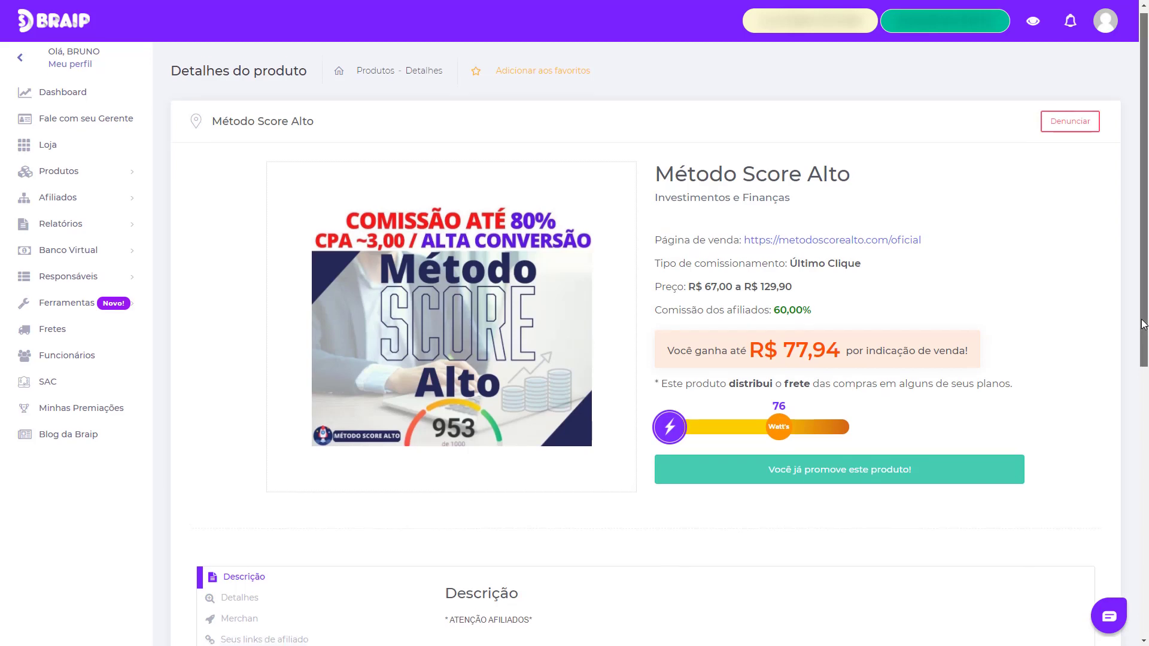
left_click_drag(1143, 316, 1131, 380)
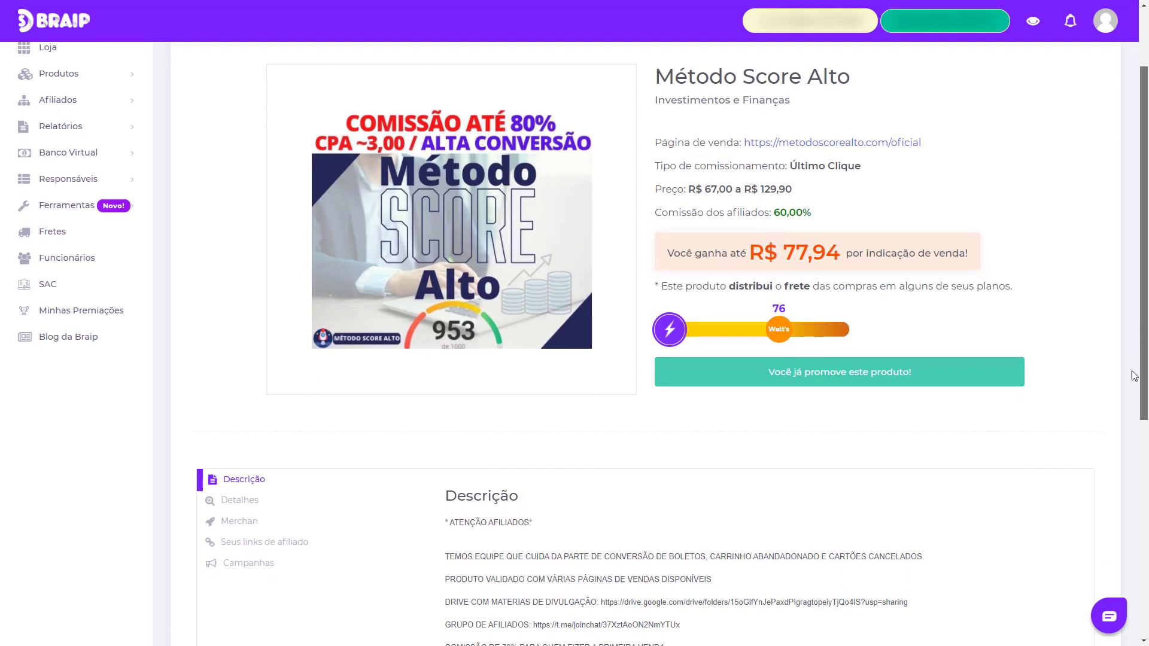
left_click(292, 529)
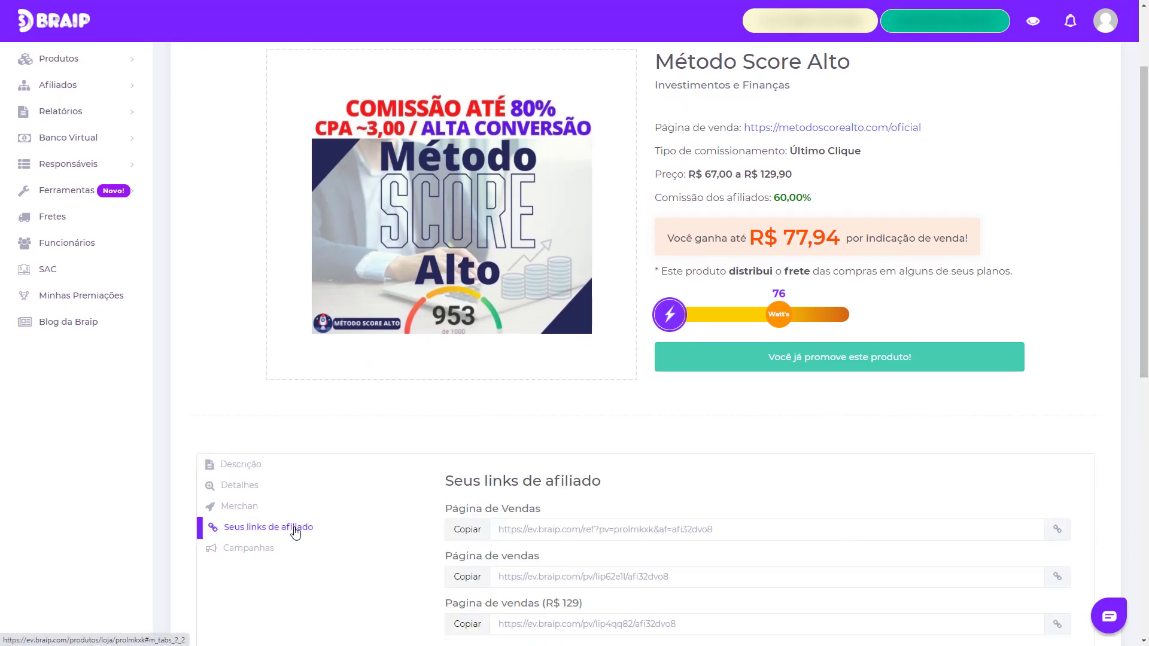
Look over the available sales page links and checkouts, and copy the first Página de Vendas affiliate link.
scroll(364, 544, "down", 6)
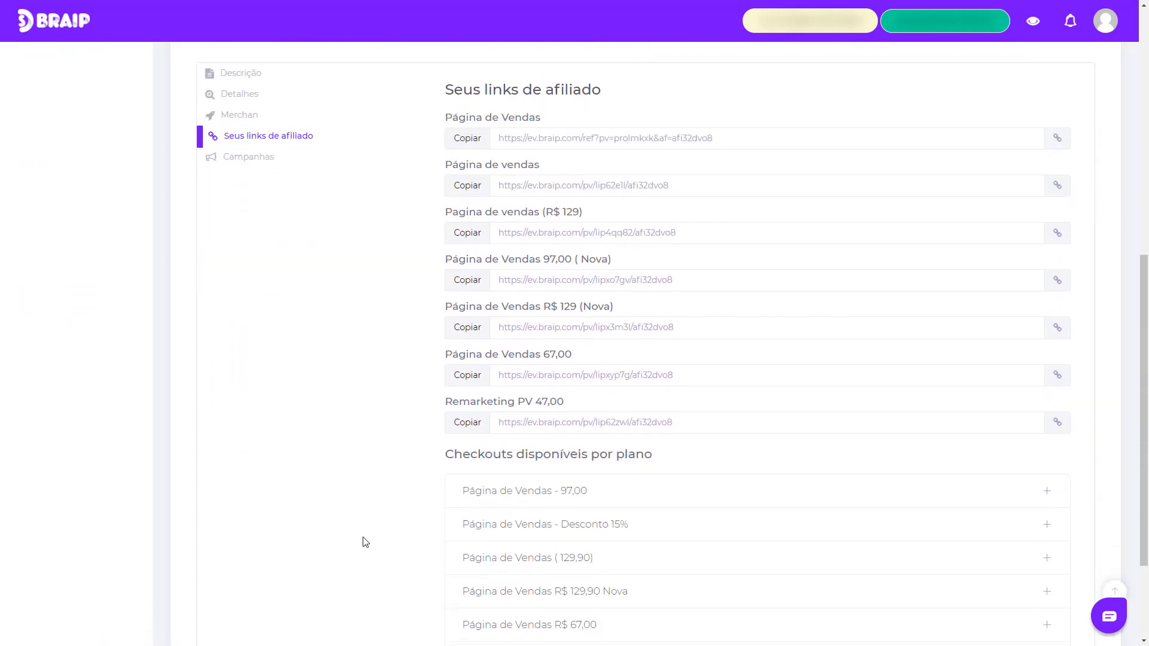
scroll(365, 542, "up", 5)
scroll(467, 548, "down", 2)
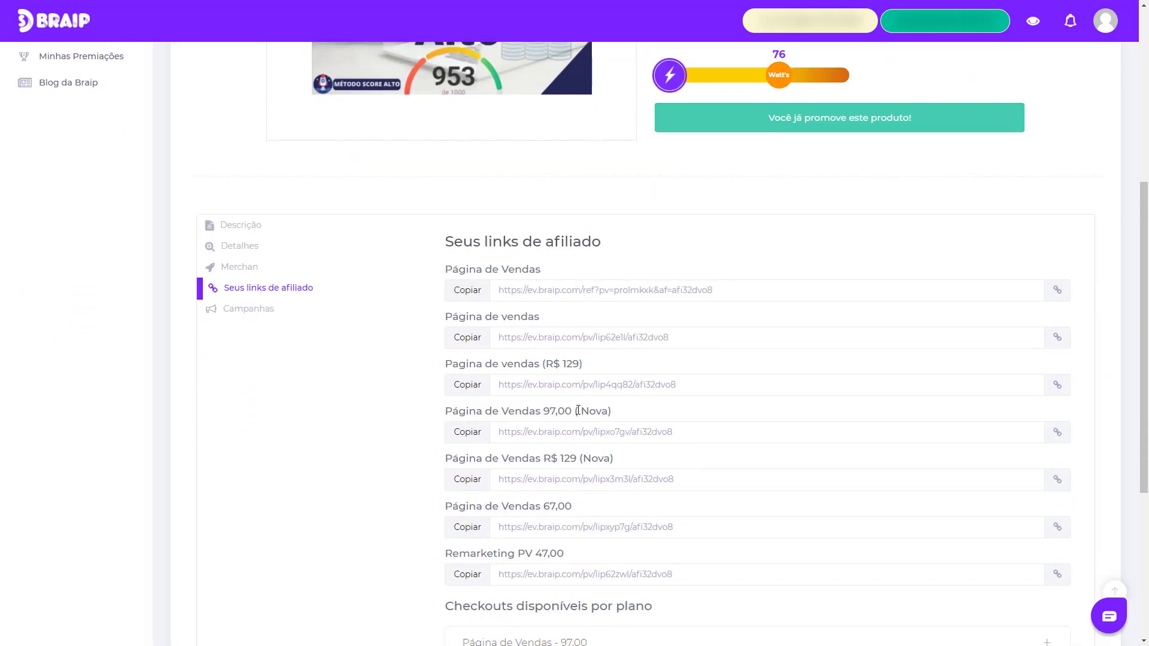
left_click_drag(714, 291, 487, 299)
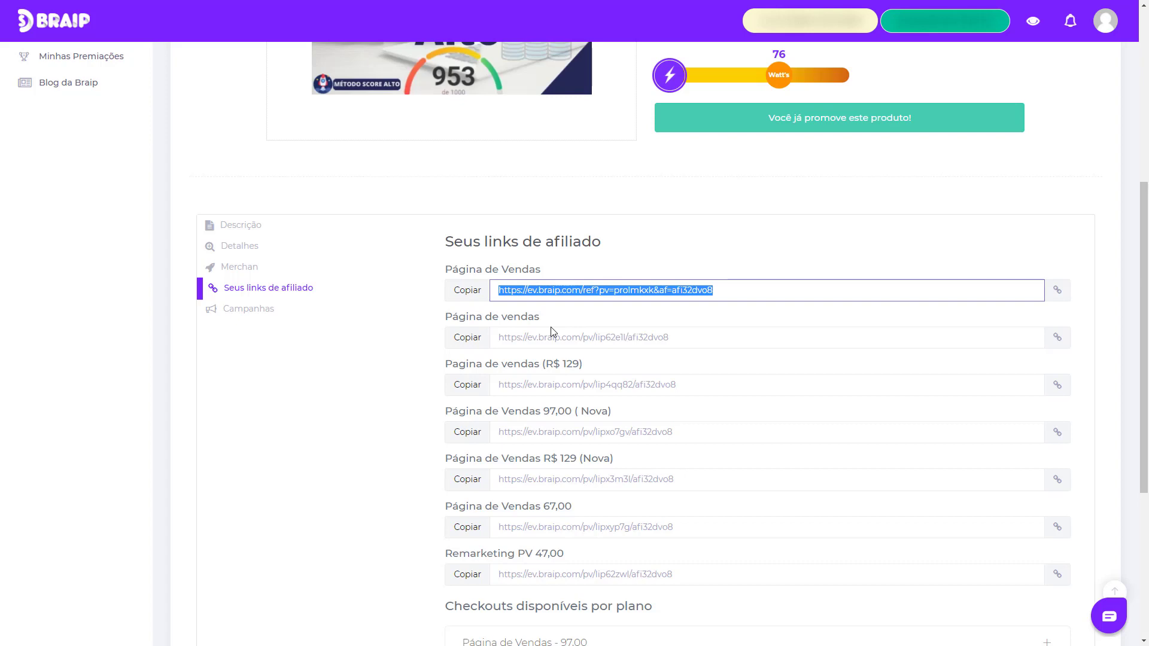
left_click(475, 292)
Return to the product summary and highlight the maximum earnings per referred sale.
scroll(519, 301, "up", 1)
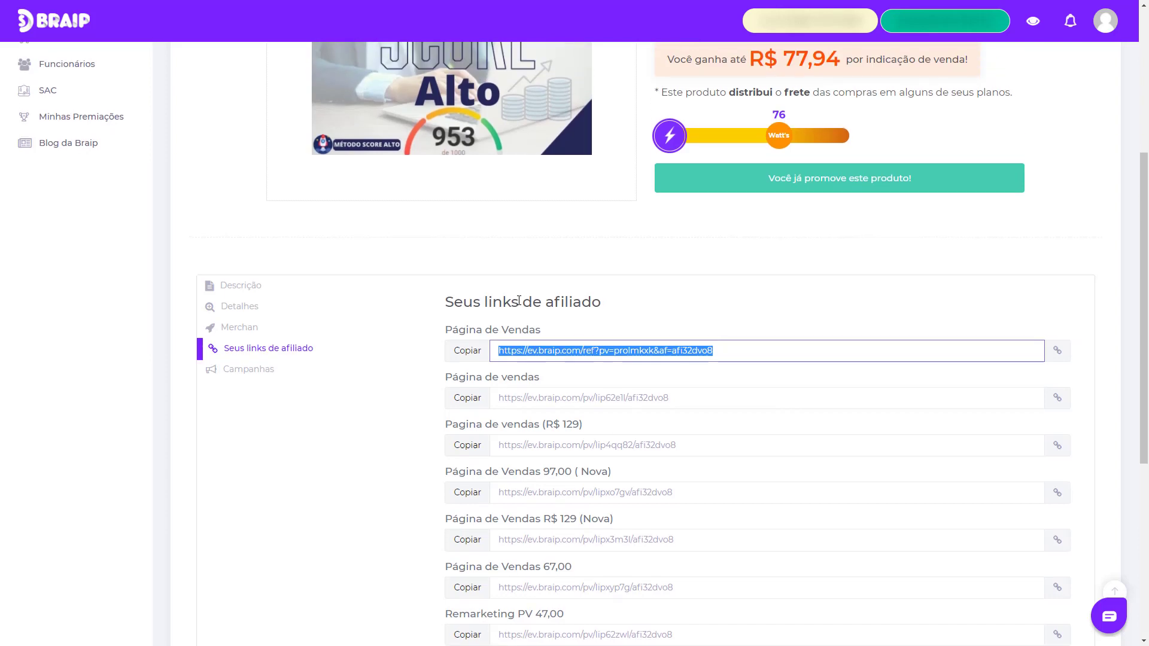
scroll(518, 301, "up", 4)
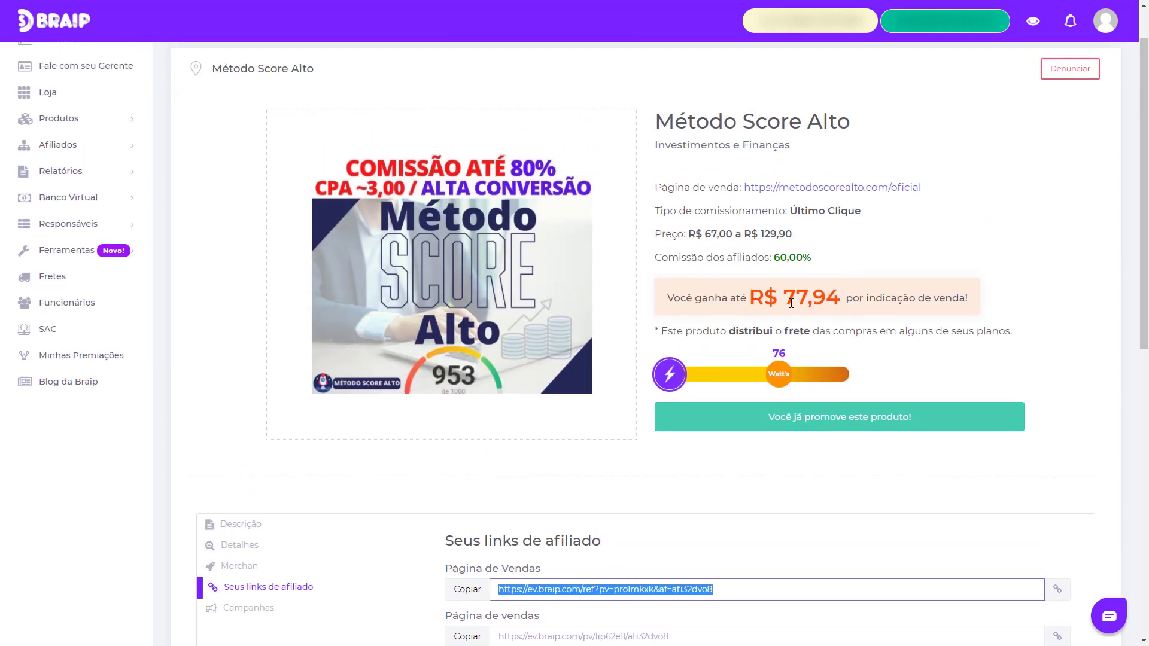
left_click_drag(797, 297, 826, 298)
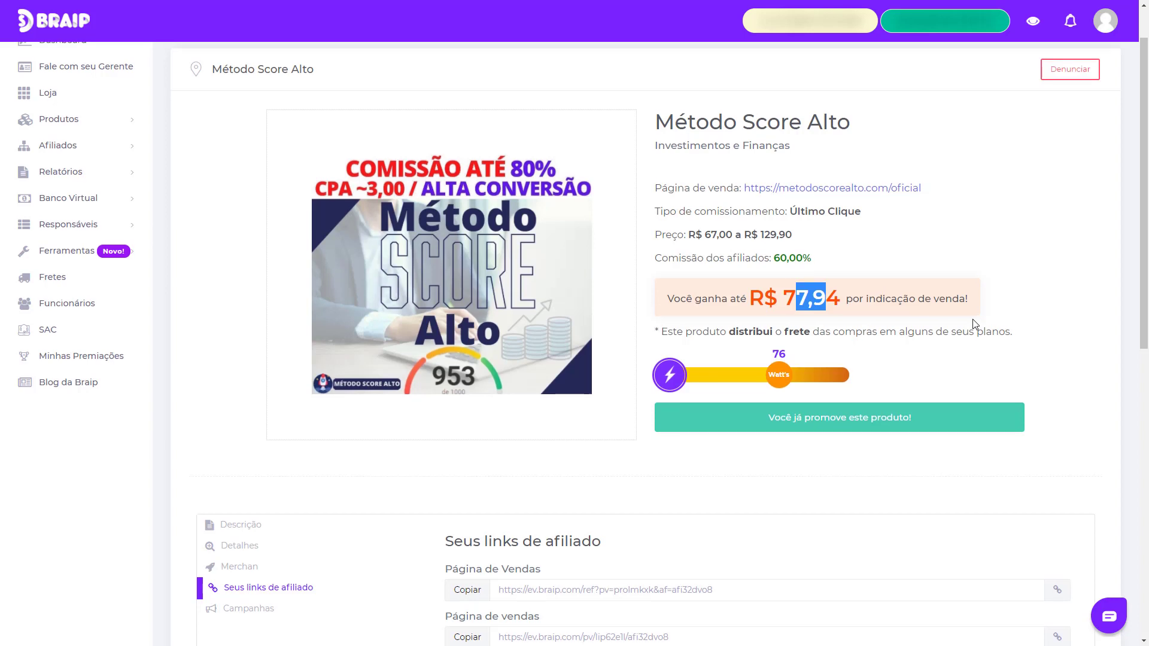
Go back to the store and look through the Meus produtos page with its product and commission sections.
scroll(975, 324, "up", 1)
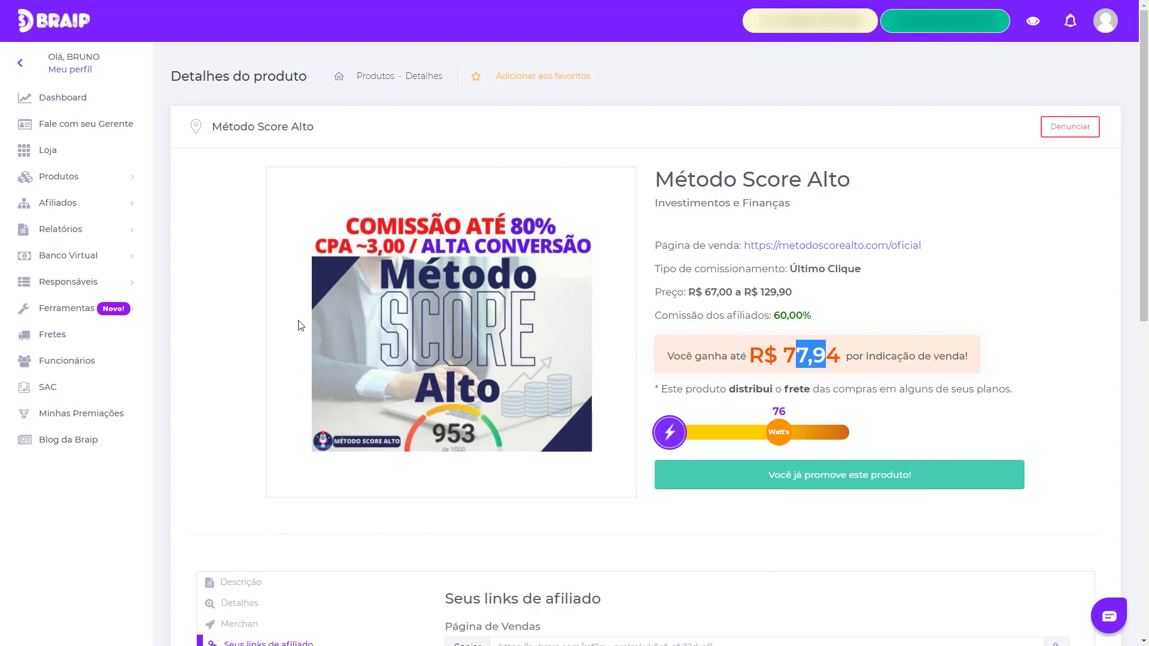
left_click(76, 164)
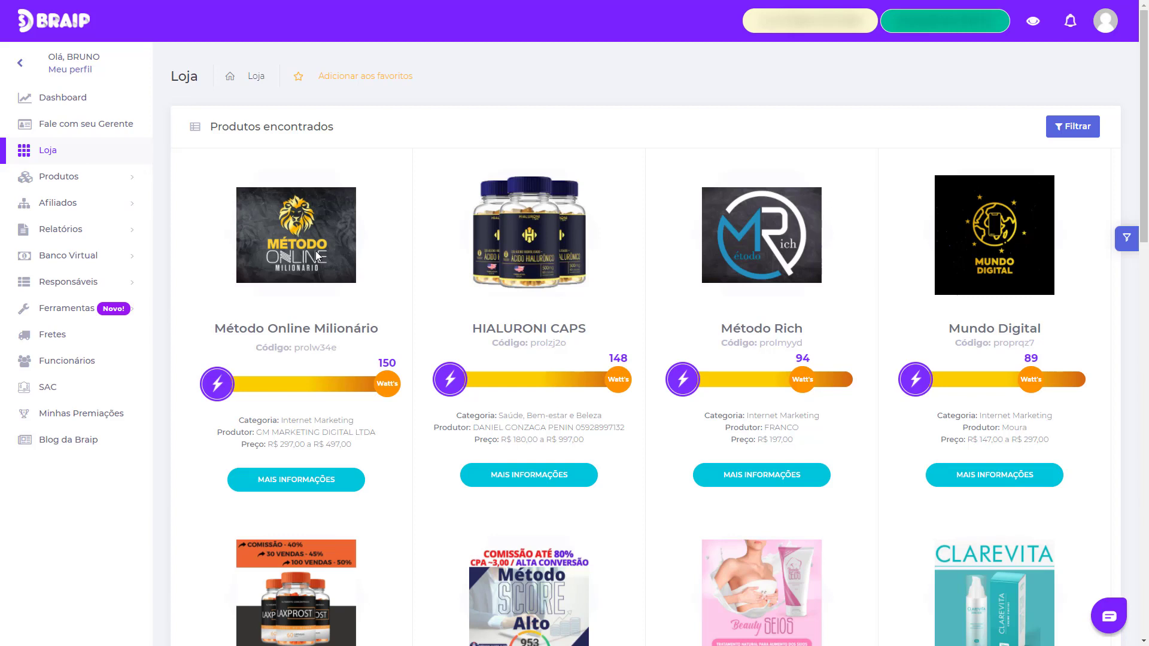
left_click(119, 182)
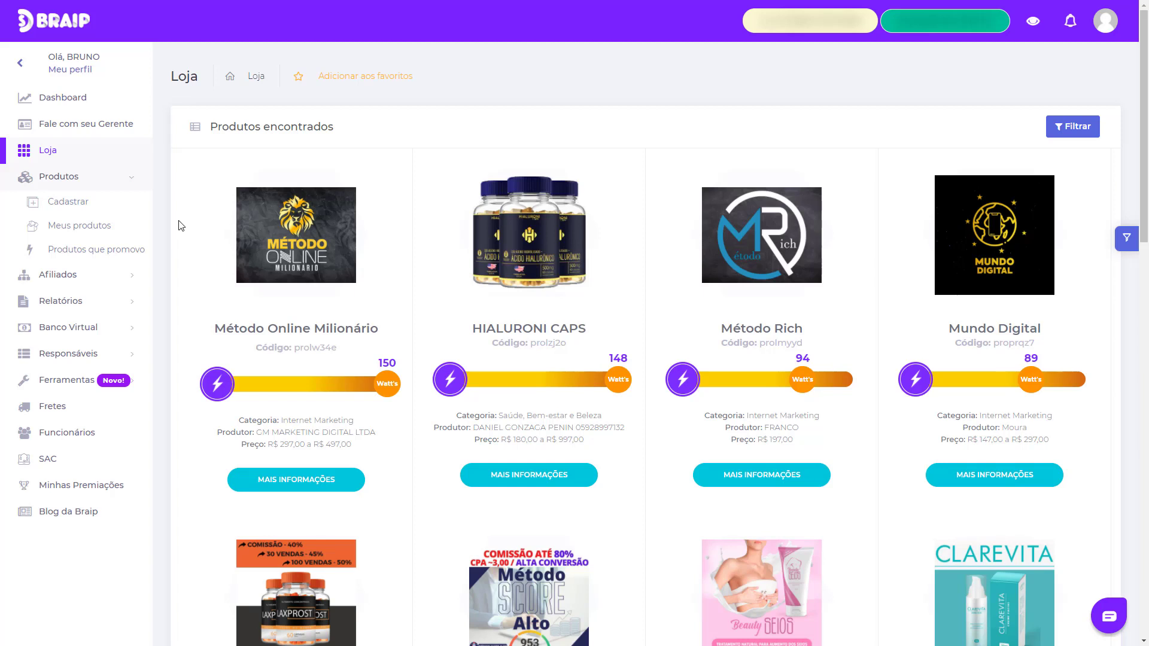
left_click(123, 232)
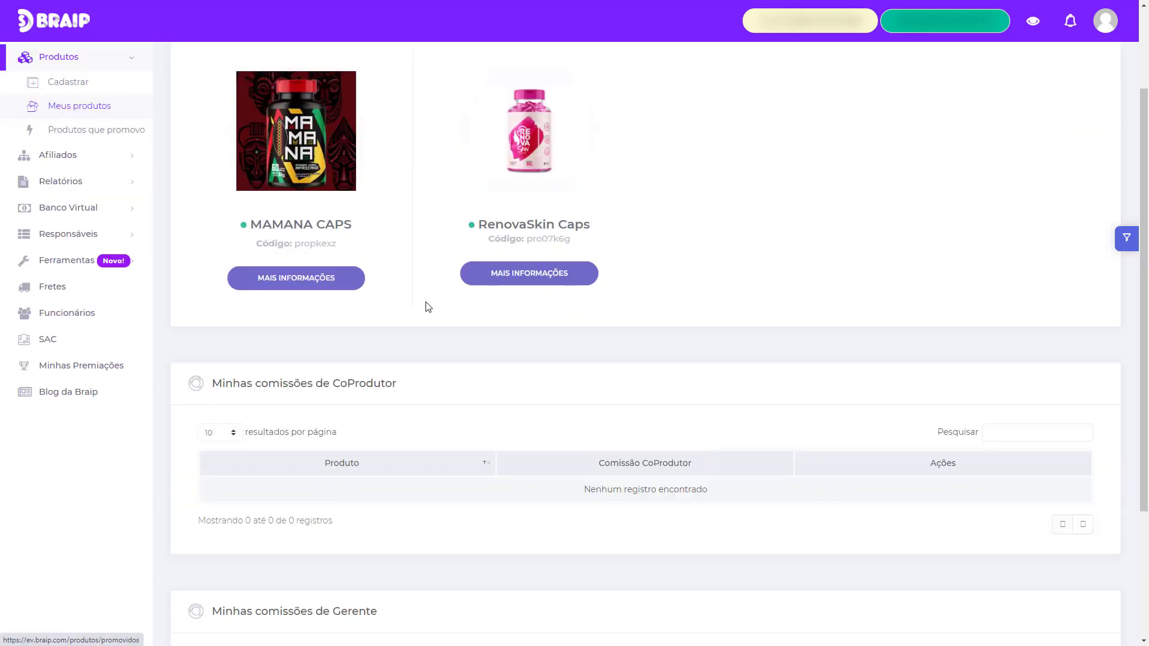
scroll(425, 306, "down", 2)
scroll(510, 227, "up", 2)
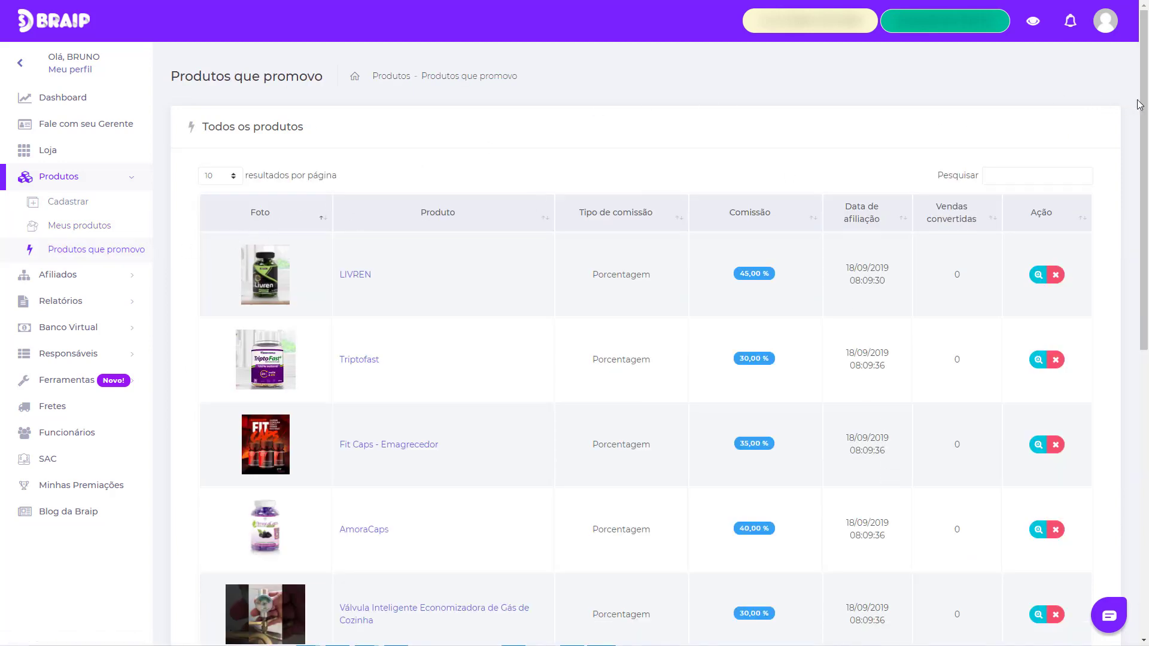
Open the details of AmoraCaps from the Produtos que promovo list and view its Seus links de afiliado section.
mouse_move(1142, 108)
left_mouse_down()
mouse_move(1129, 341)
mouse_move(1139, 125)
left_mouse_up()
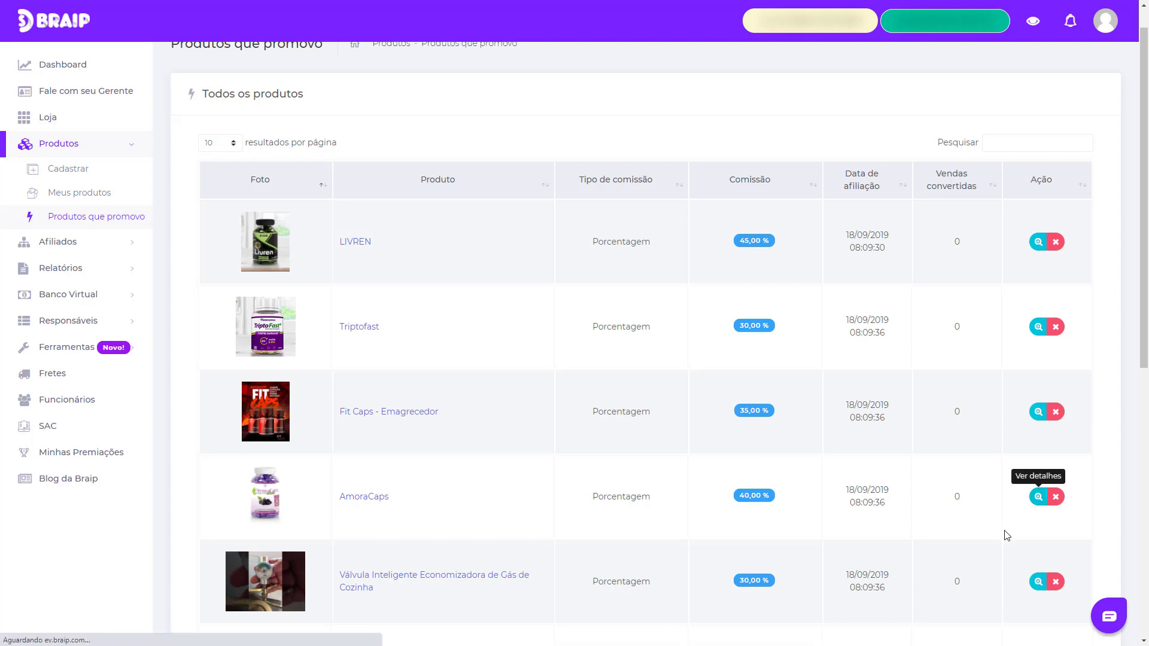
left_click(1041, 498)
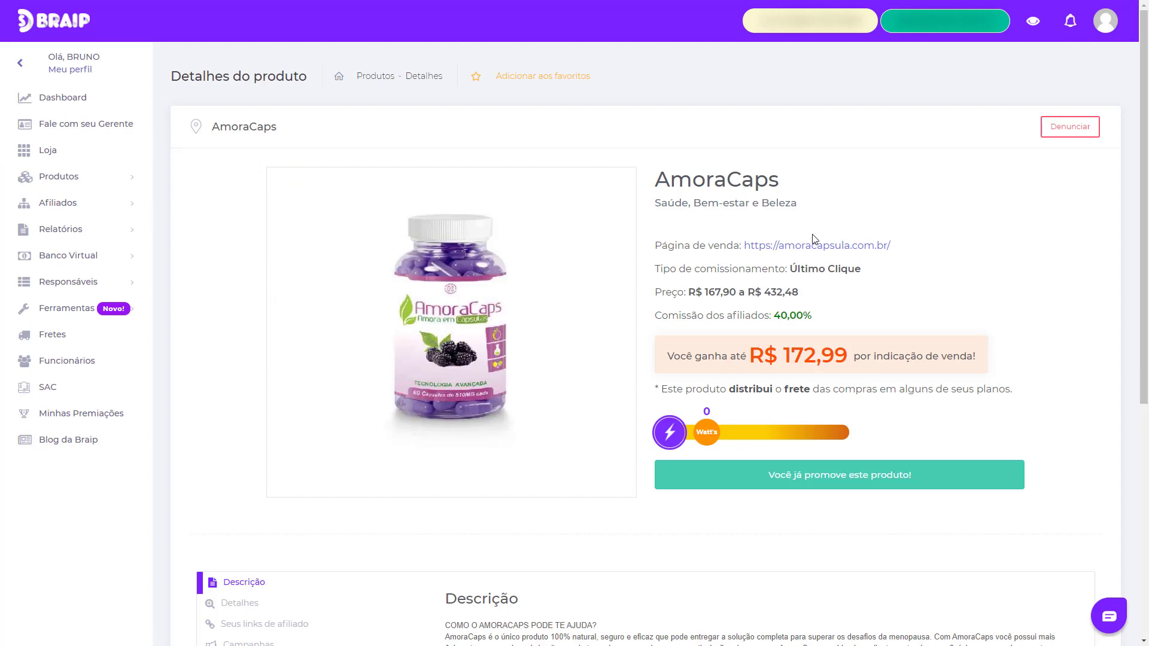
left_click_drag(1144, 170, 1138, 381)
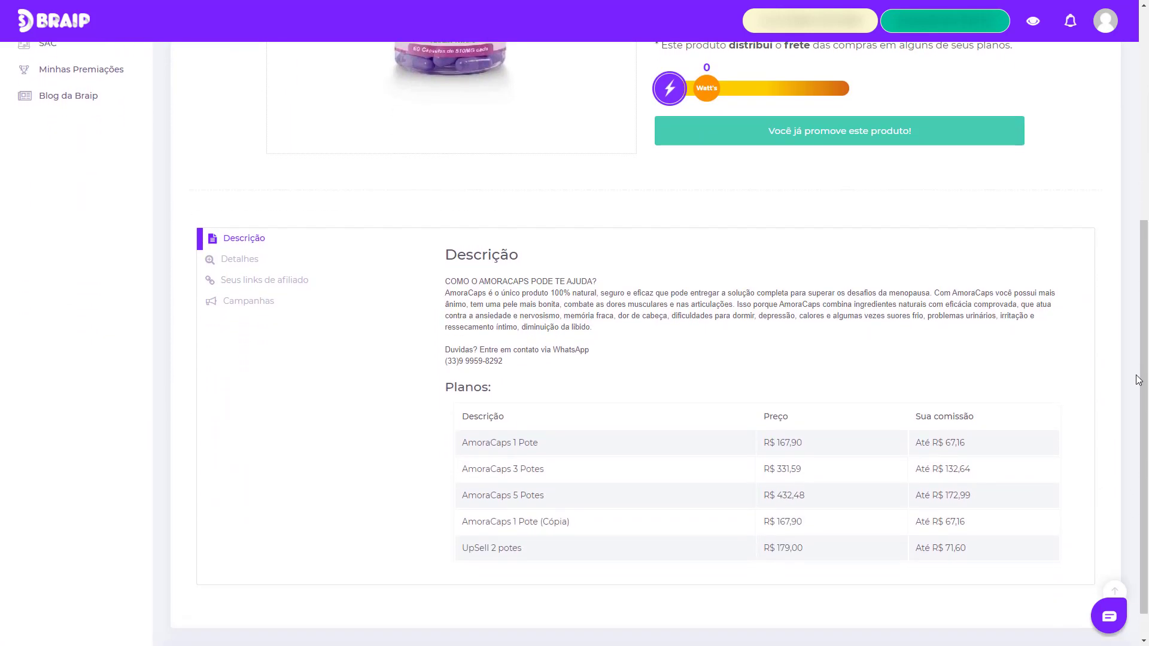
left_click(296, 285)
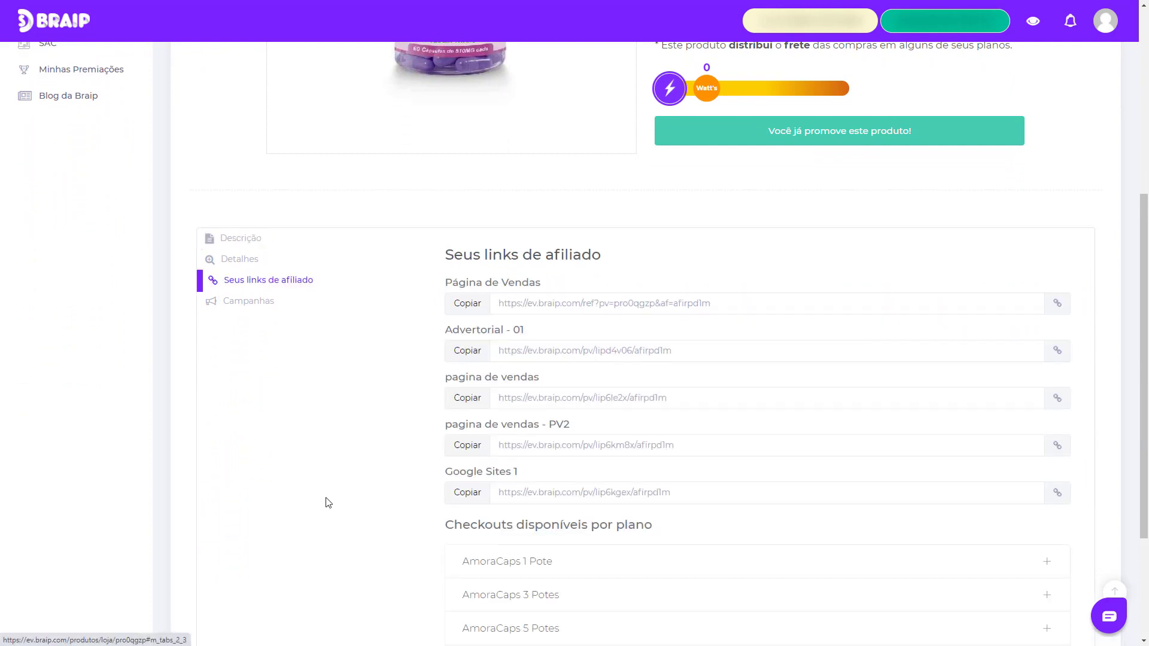
left_click(675, 304)
scroll(678, 444, "up", 6)
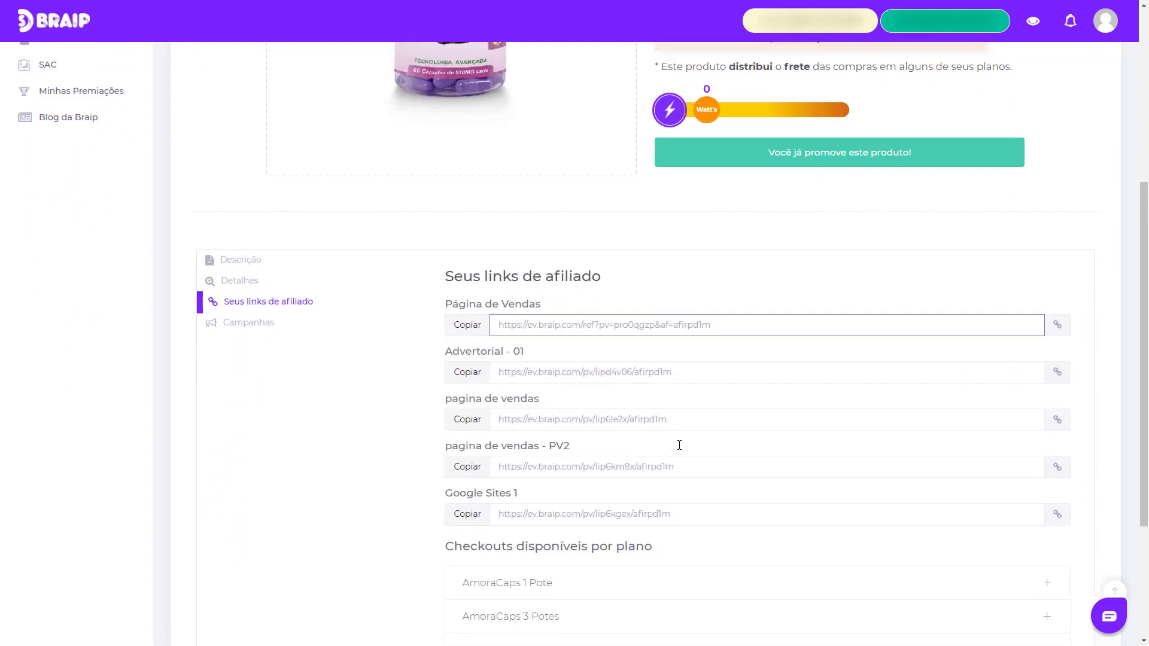
Show the Solicitações enviadas page for affiliates and look through the list of sent affiliation requests.
left_click(82, 189)
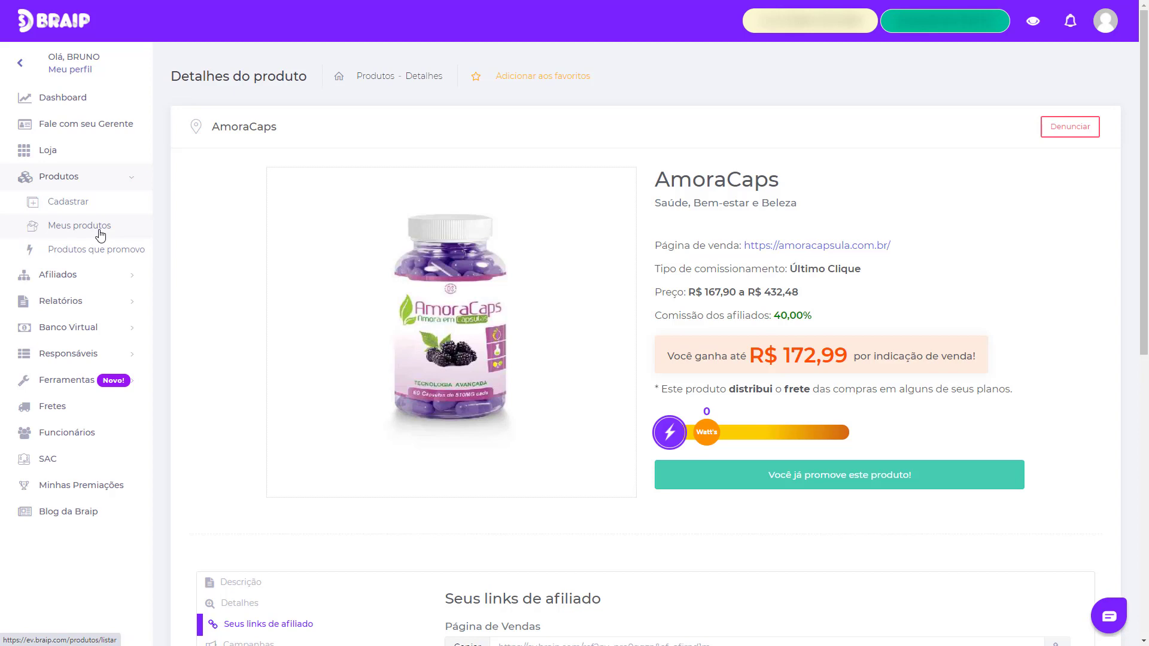
left_click(108, 285)
left_click(123, 207)
left_click(124, 209)
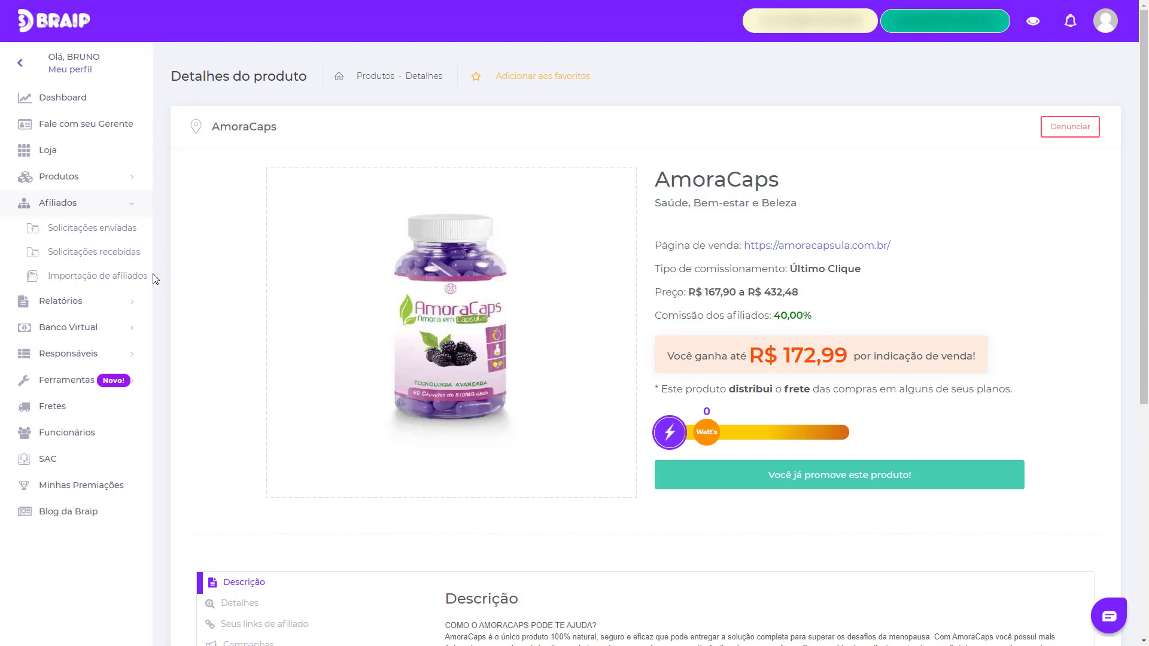
left_click(143, 237)
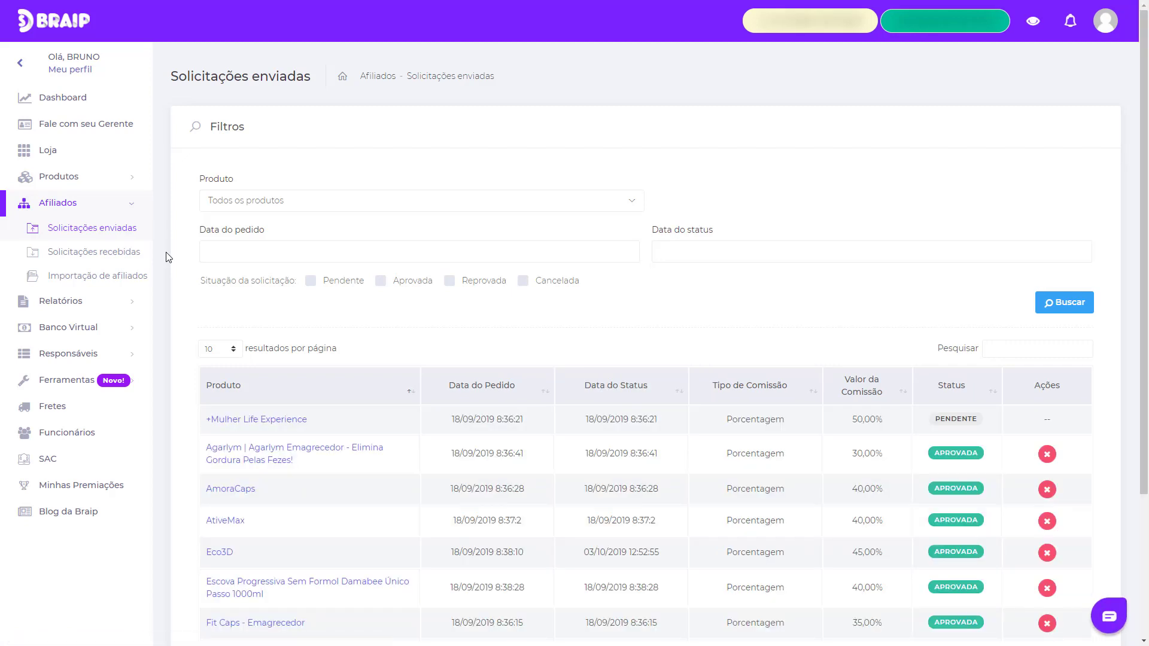
scroll(846, 465, "down", 2)
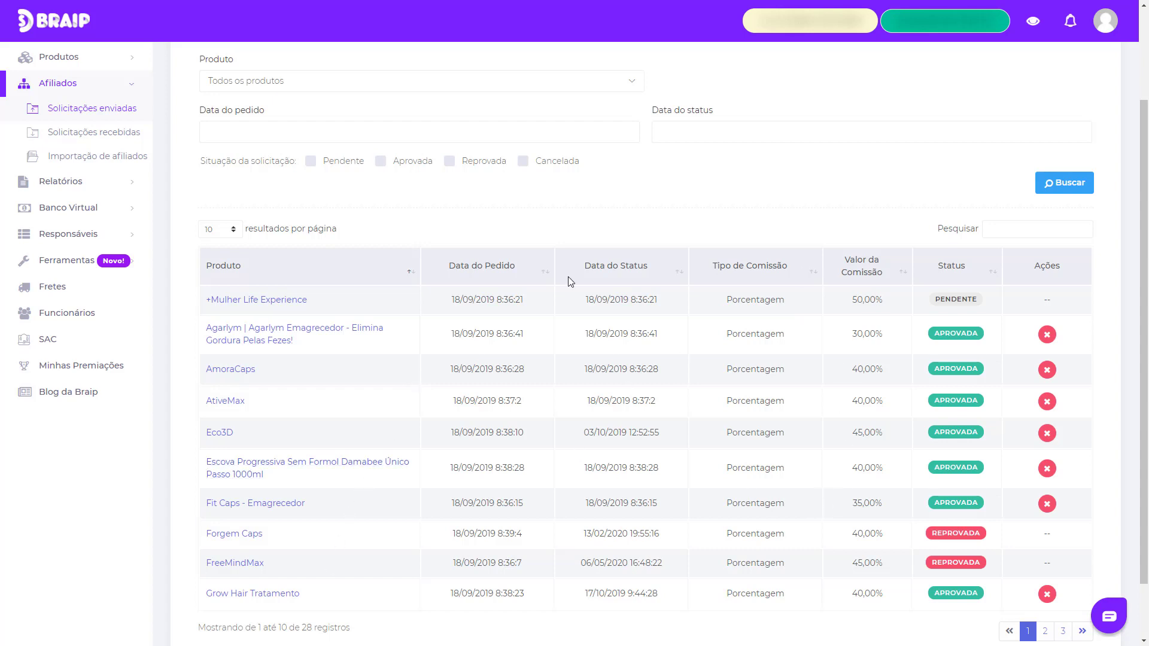
scroll(680, 312, "up", 1)
scroll(680, 312, "up", 2)
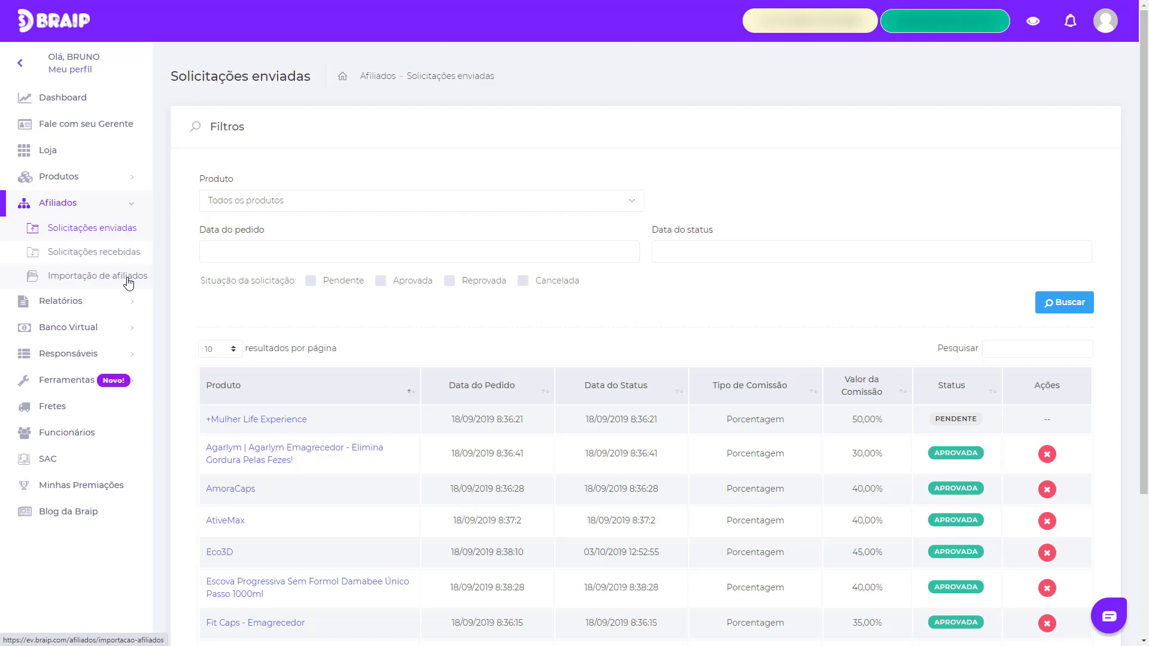
Open the Vendas report and the Origem Vendas report, and look over their search fields.
left_click(124, 210)
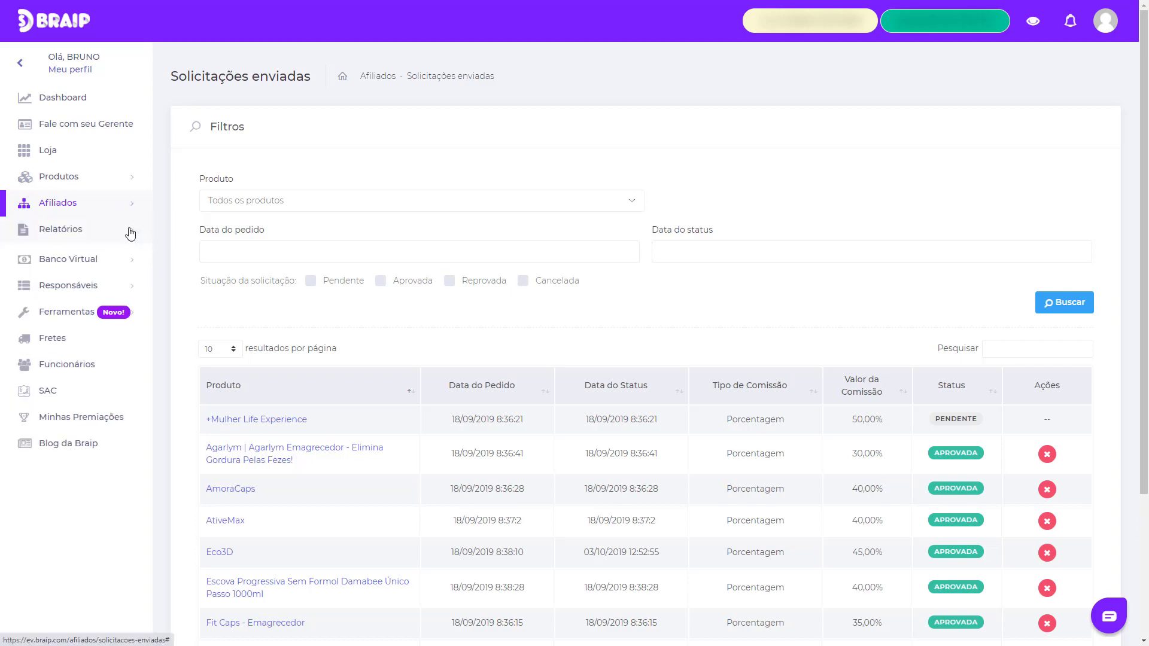
left_click(130, 232)
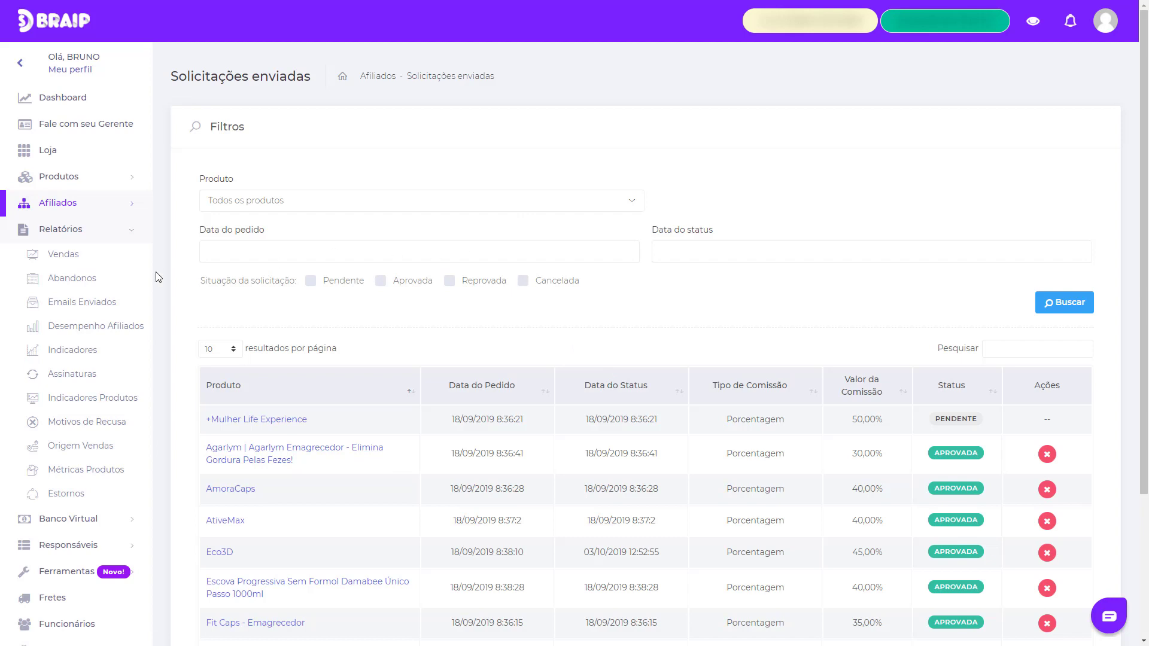
left_click(128, 263)
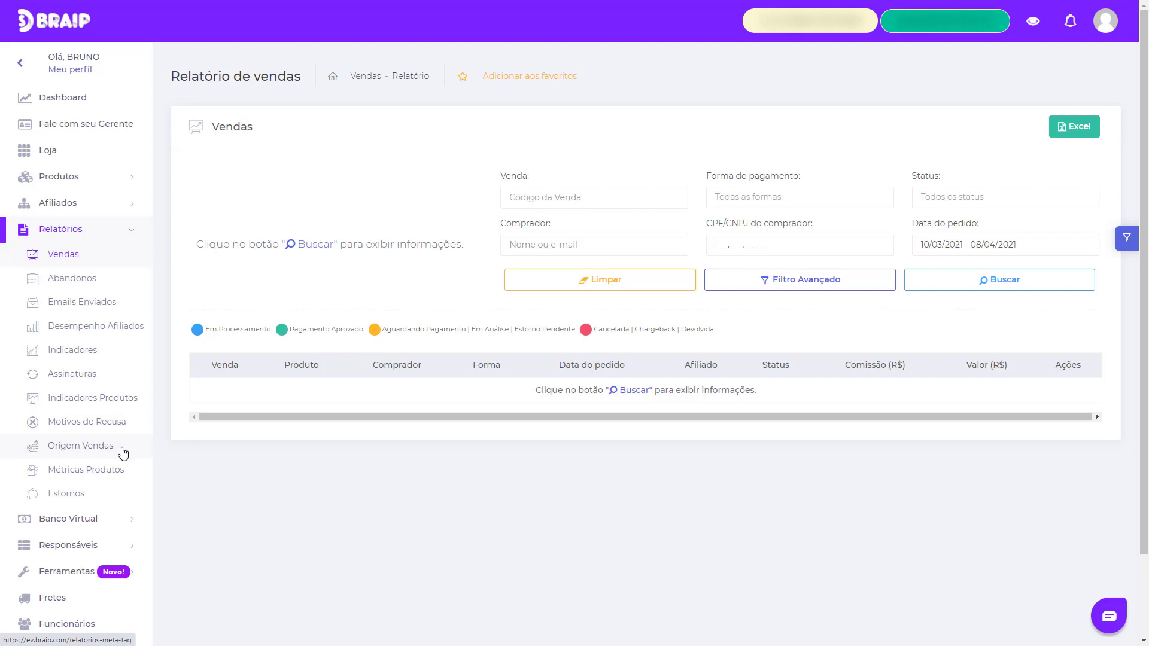
left_click(141, 458)
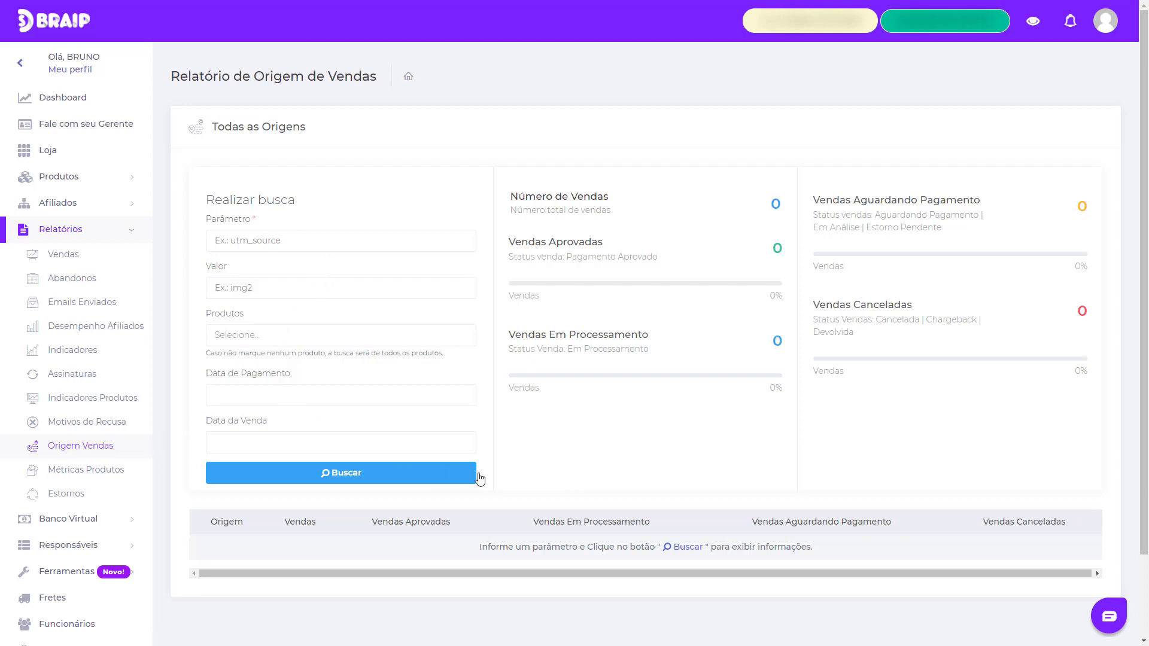
scroll(590, 434, "down", 2)
scroll(590, 434, "up", 2)
Return to the Dashboard and open the Gerador de URL tool.
left_click(93, 114)
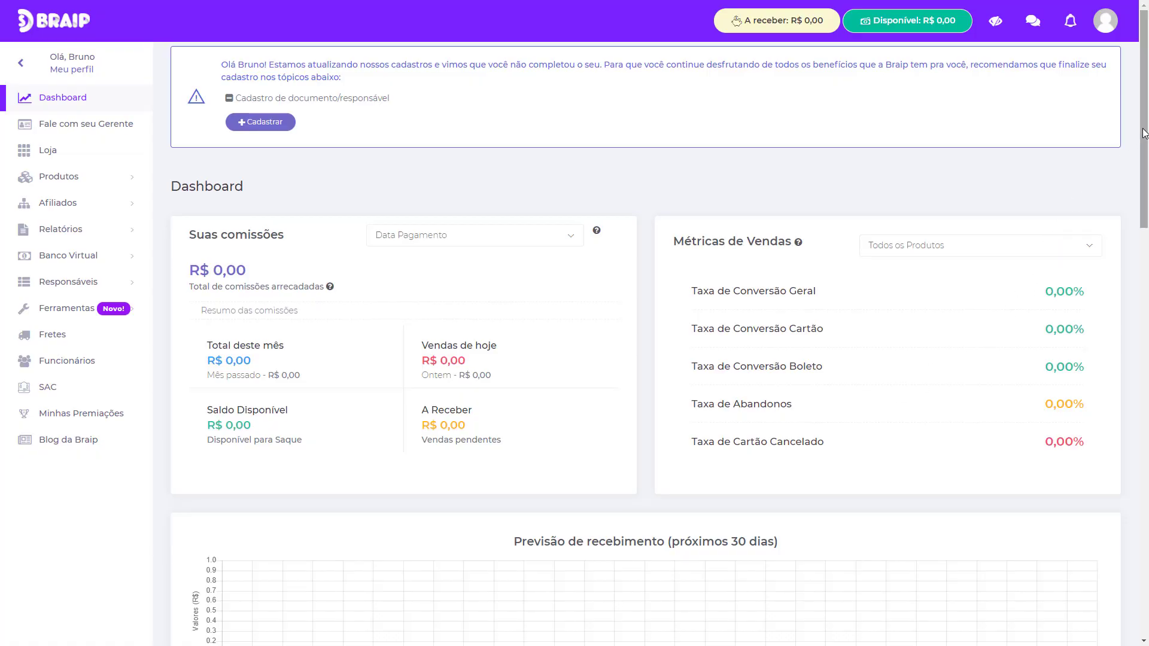
mouse_move(1145, 132)
left_mouse_down()
mouse_move(1145, 522)
mouse_move(1144, 132)
left_mouse_up()
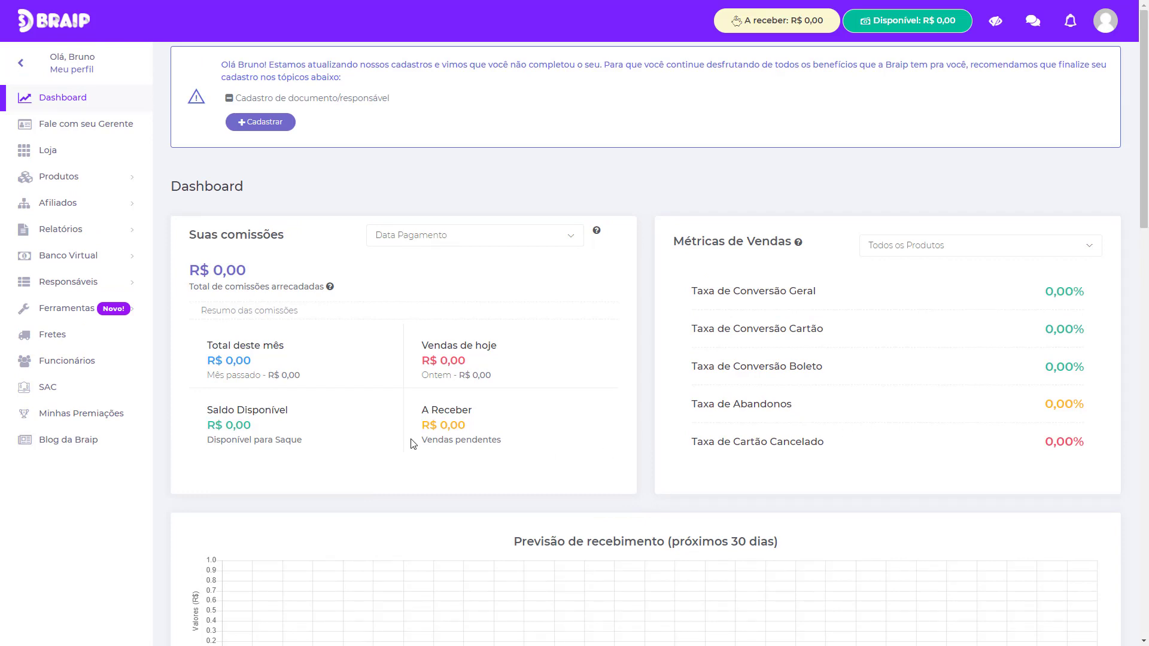
left_click(58, 319)
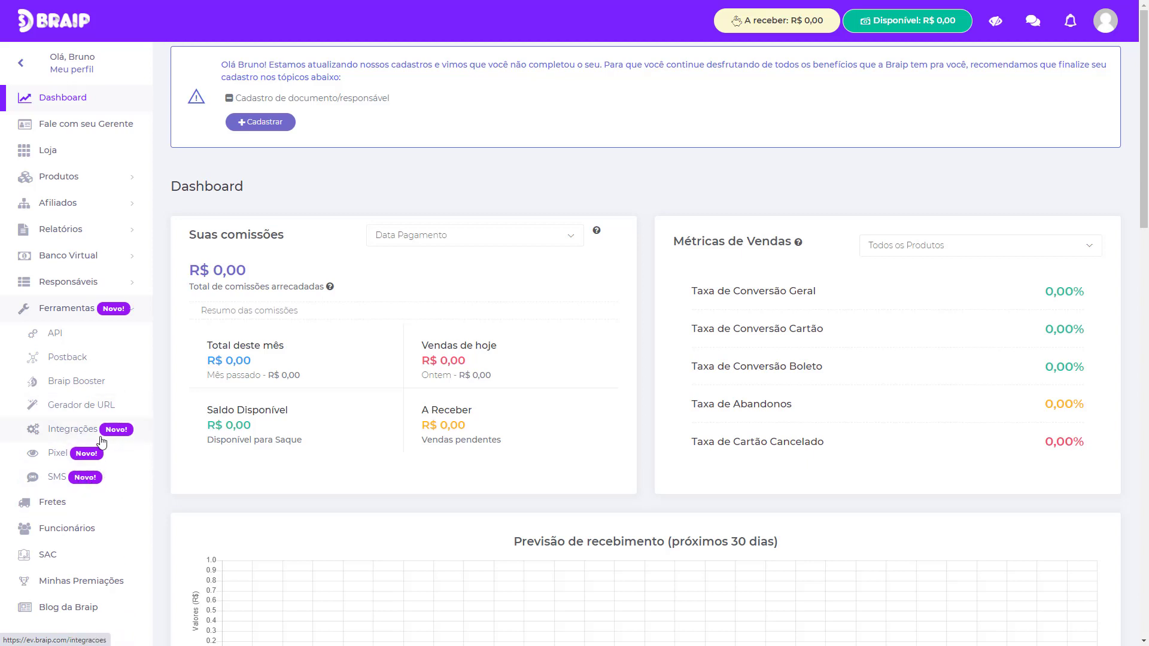
left_click(96, 414)
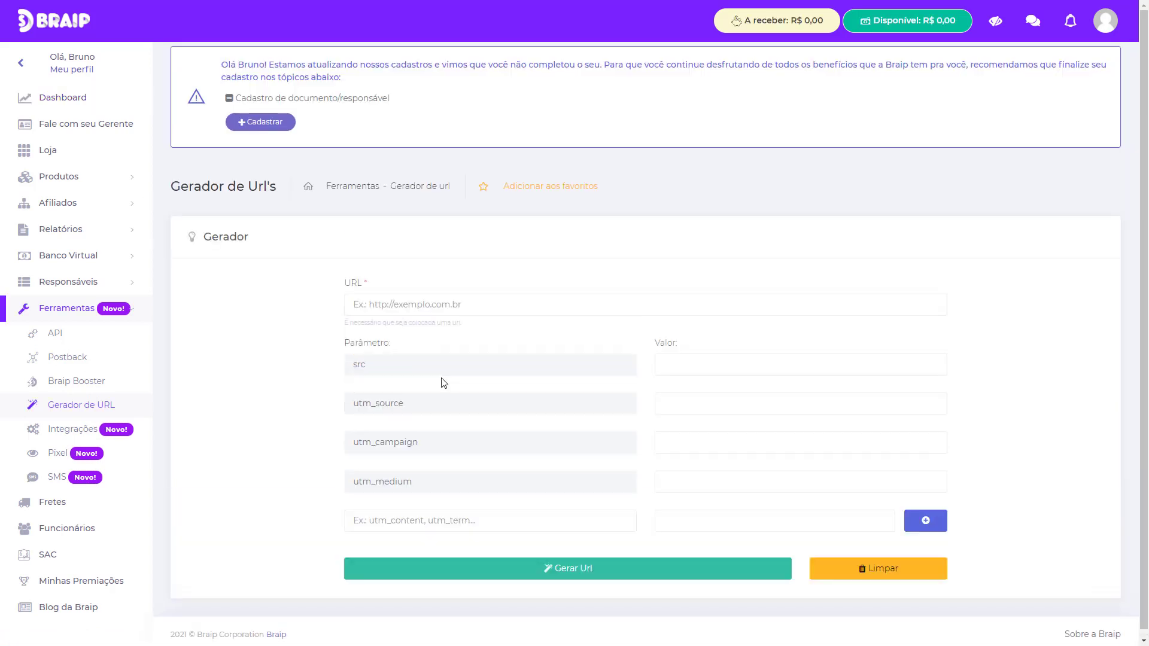
Examine the URL generator's URL field and the src, utm_source, utm_campaign and utm_medium parameters with their value fields.
left_click(135, 235)
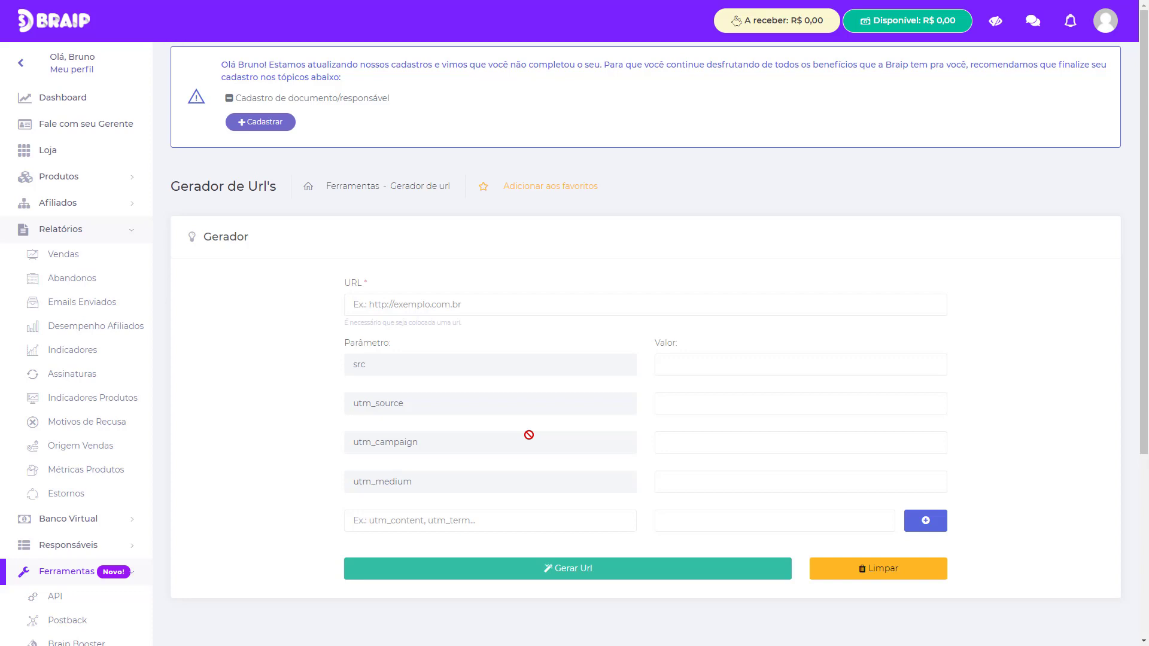
left_click(396, 301)
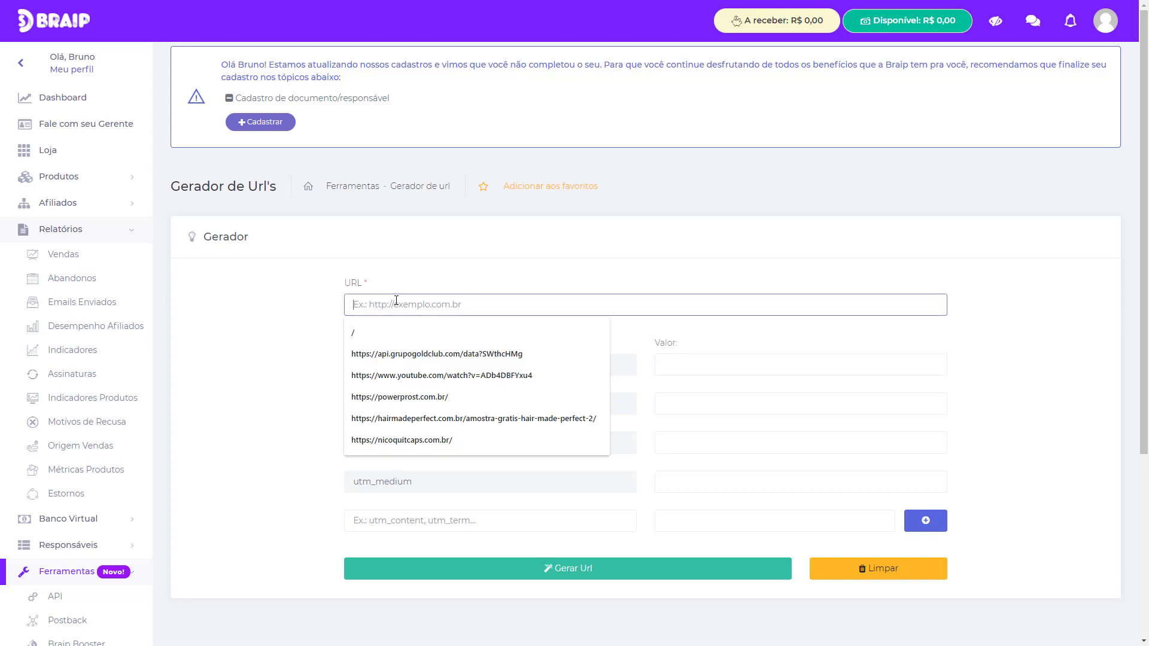
left_click_drag(417, 363, 313, 379)
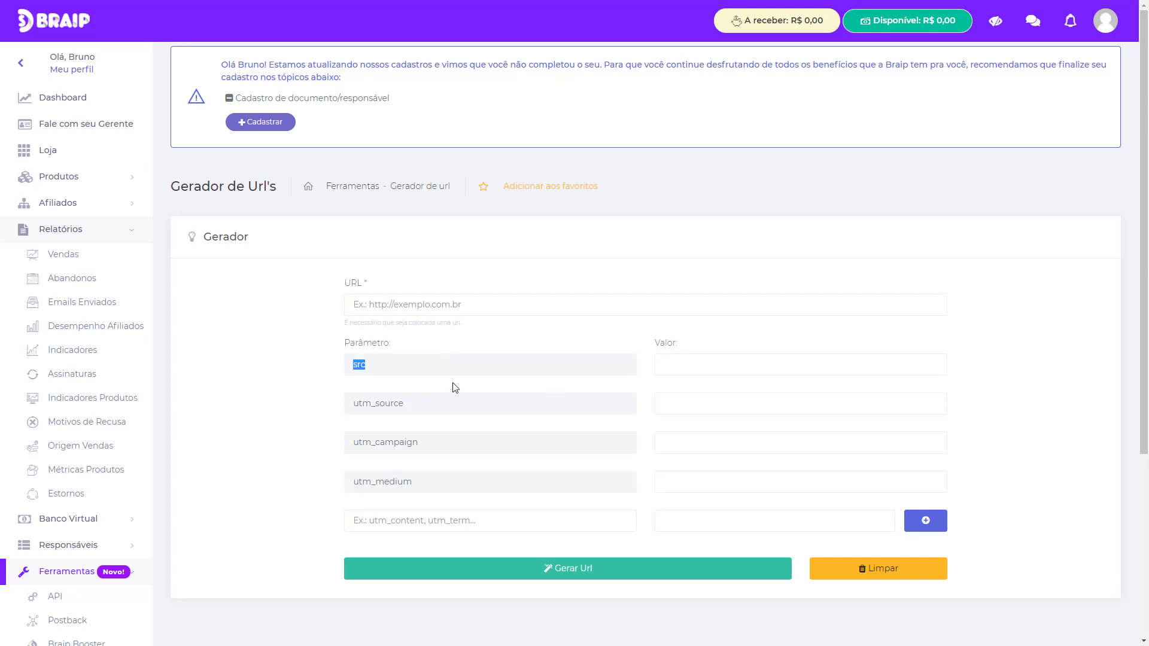
left_click(714, 359)
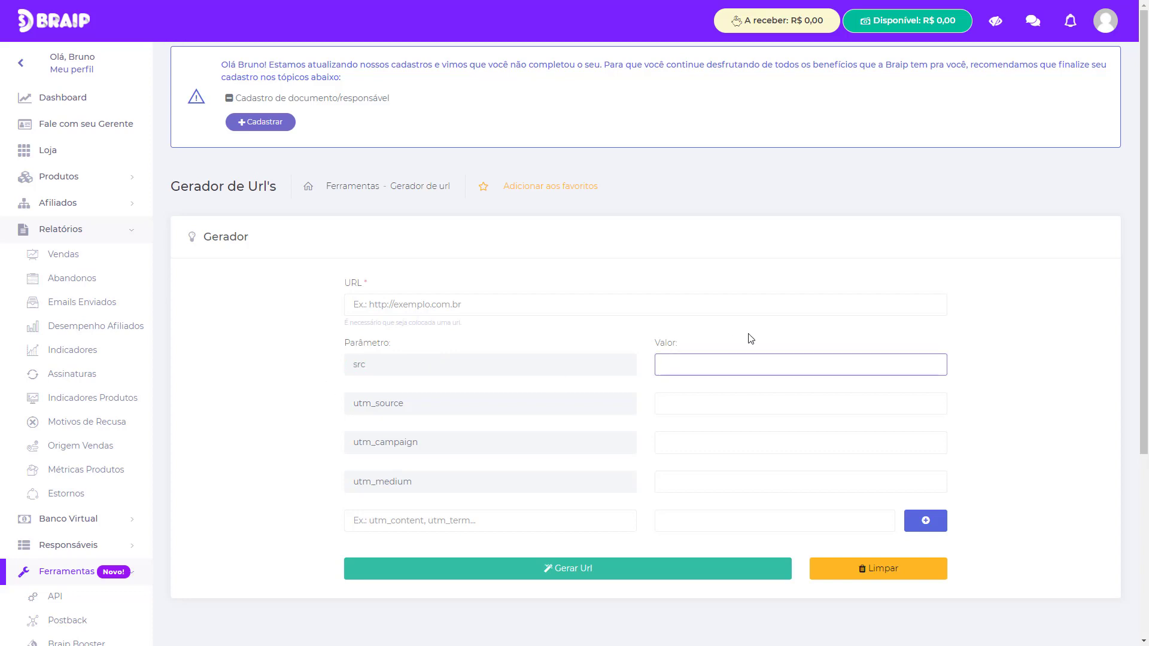
left_click_drag(405, 404, 349, 418)
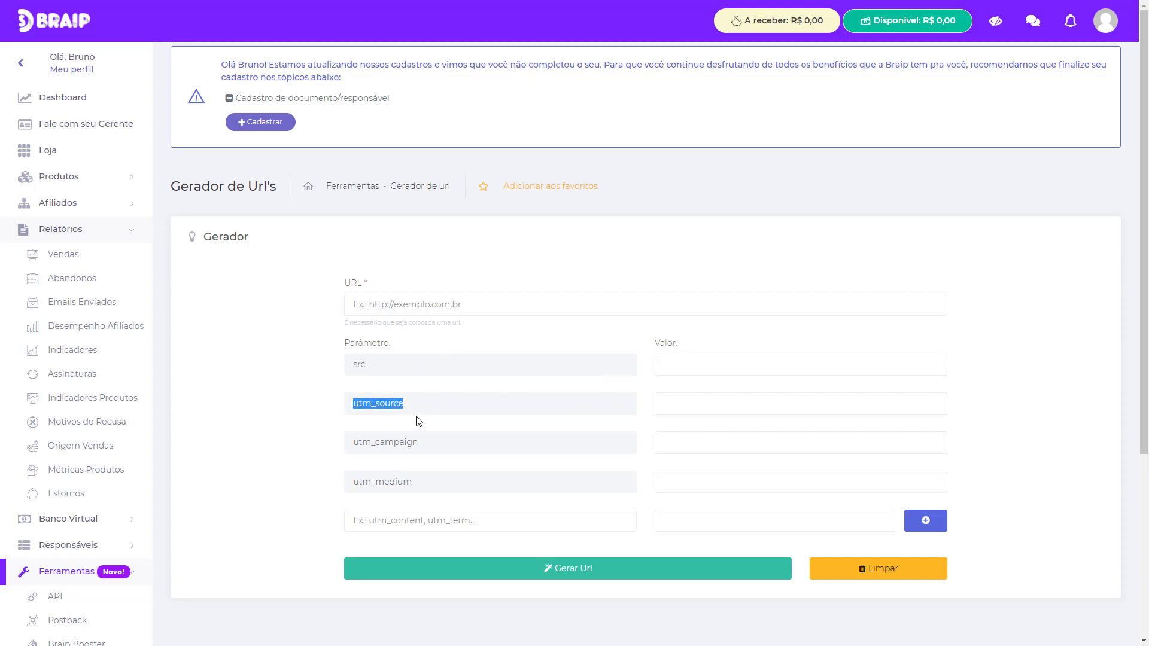
left_click(667, 408)
left_click(517, 438)
left_click(672, 441)
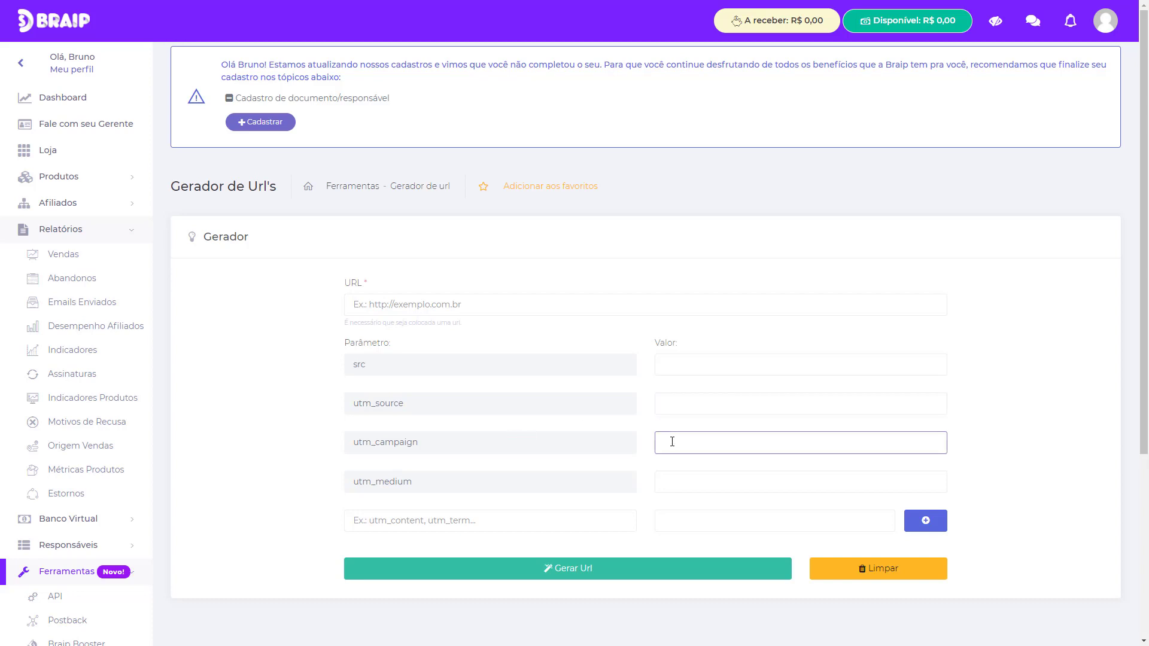
left_click(681, 482)
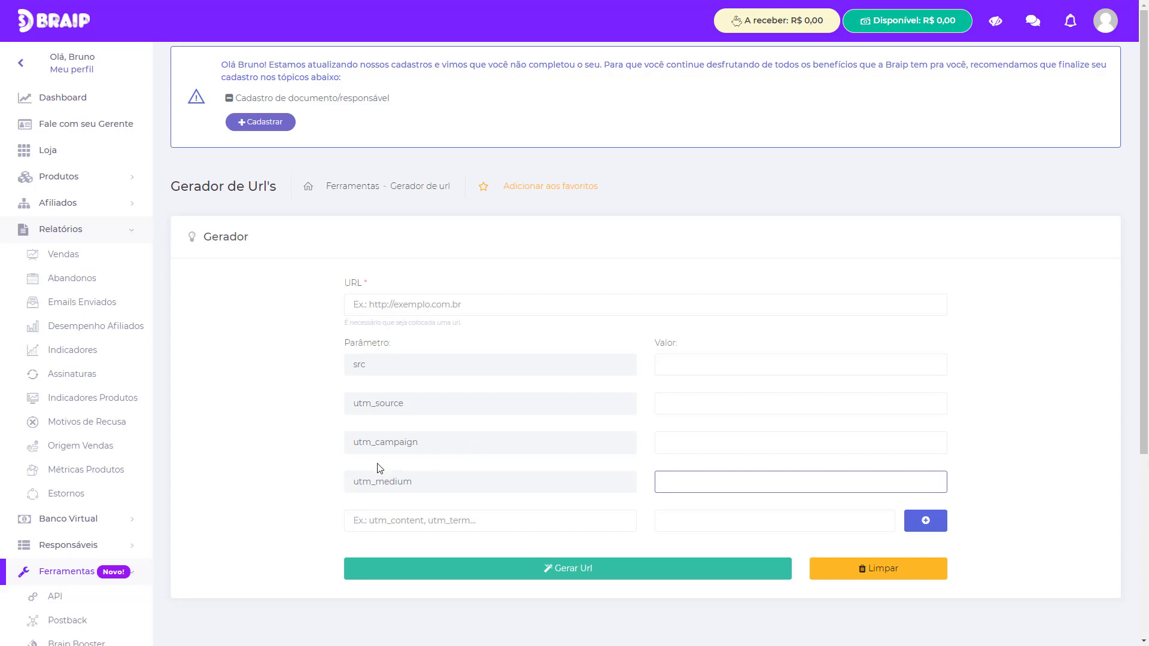
Open the Pixel tool's page listing all registered pixels.
scroll(282, 488, "down", 2)
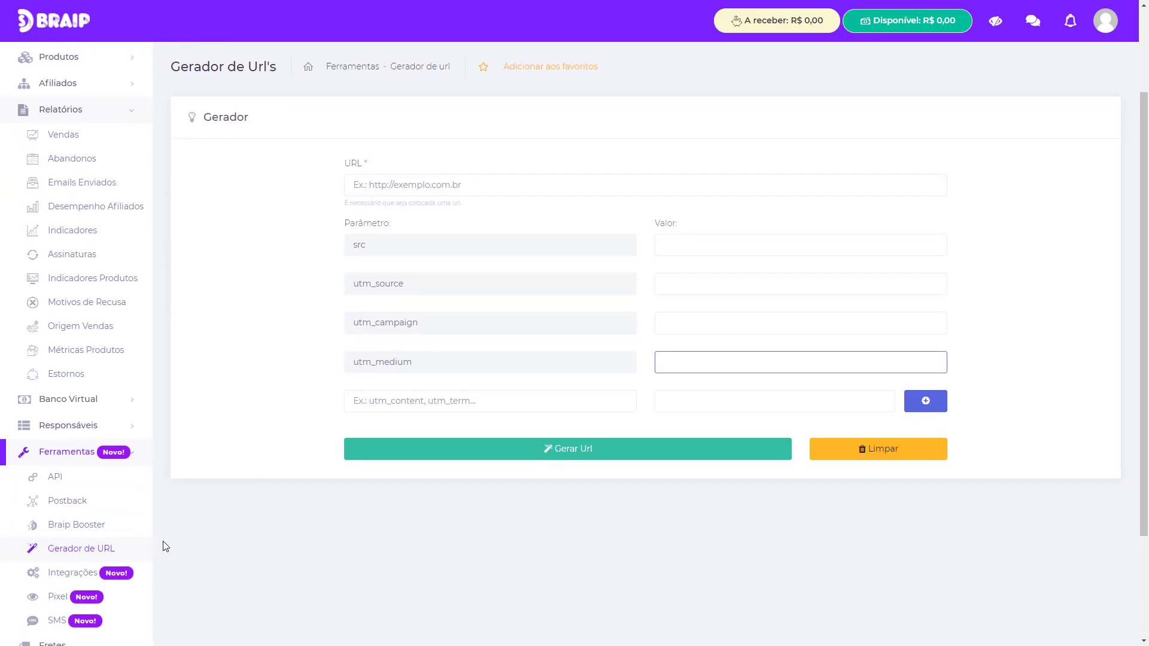
scroll(144, 535, "down", 1)
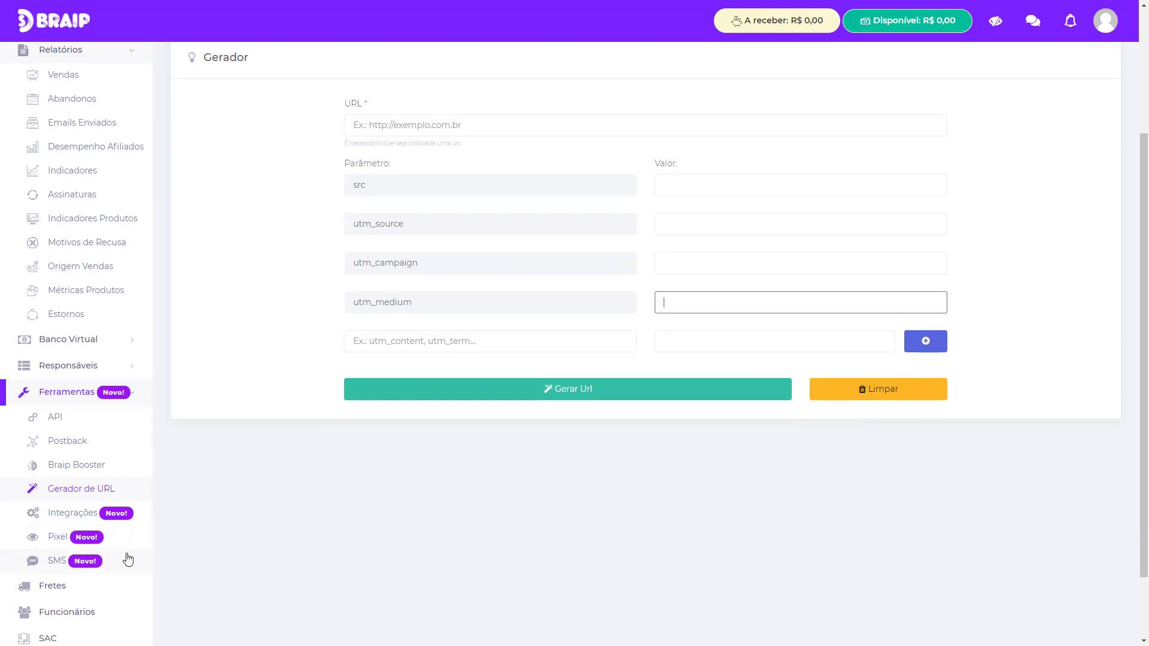
left_click(43, 542)
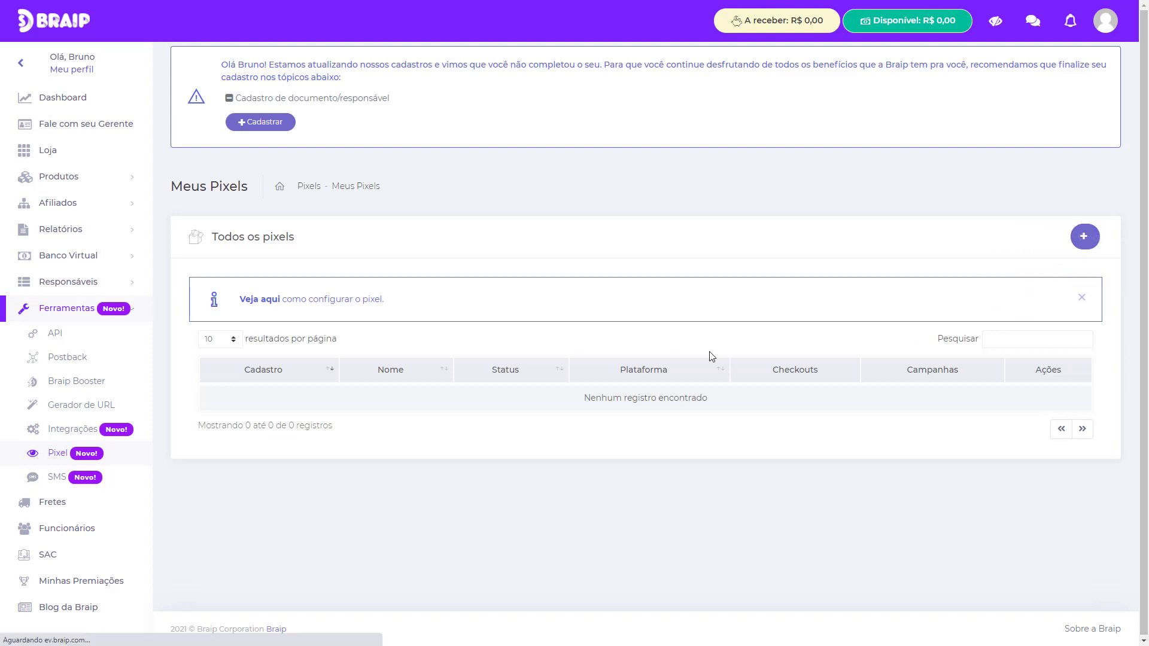
Start registering a new pixel and look over the form's details, usage and configuration sections.
scroll(580, 422, "down", 1)
scroll(580, 422, "down", 1)
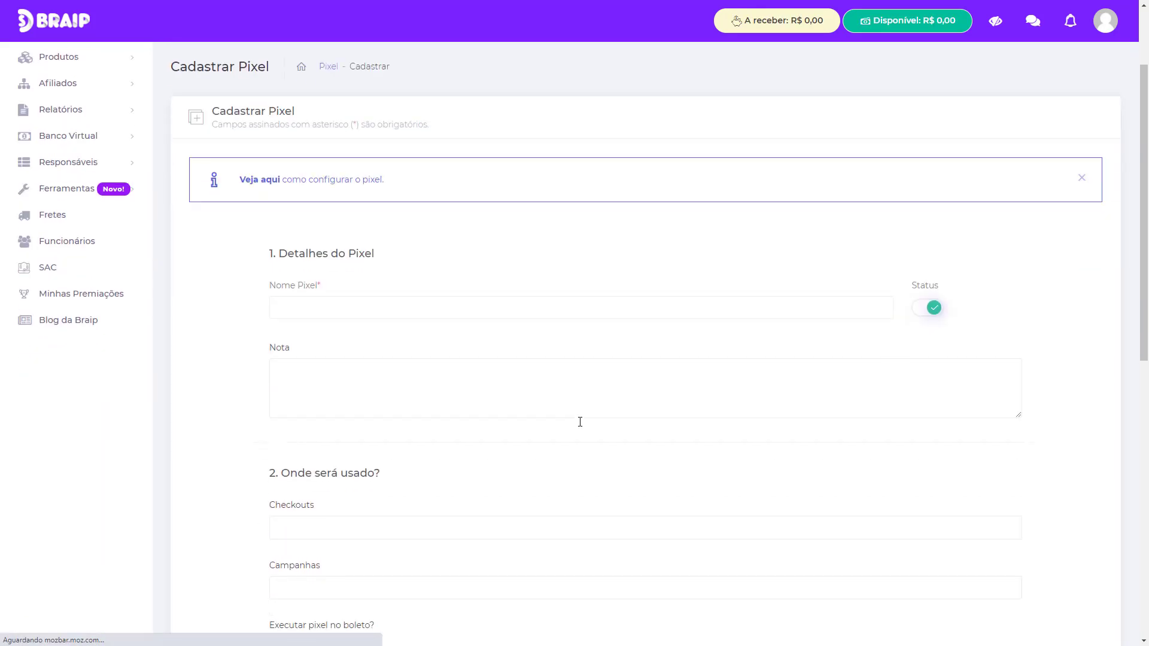
scroll(581, 424, "down", 4)
scroll(580, 426, "down", 3)
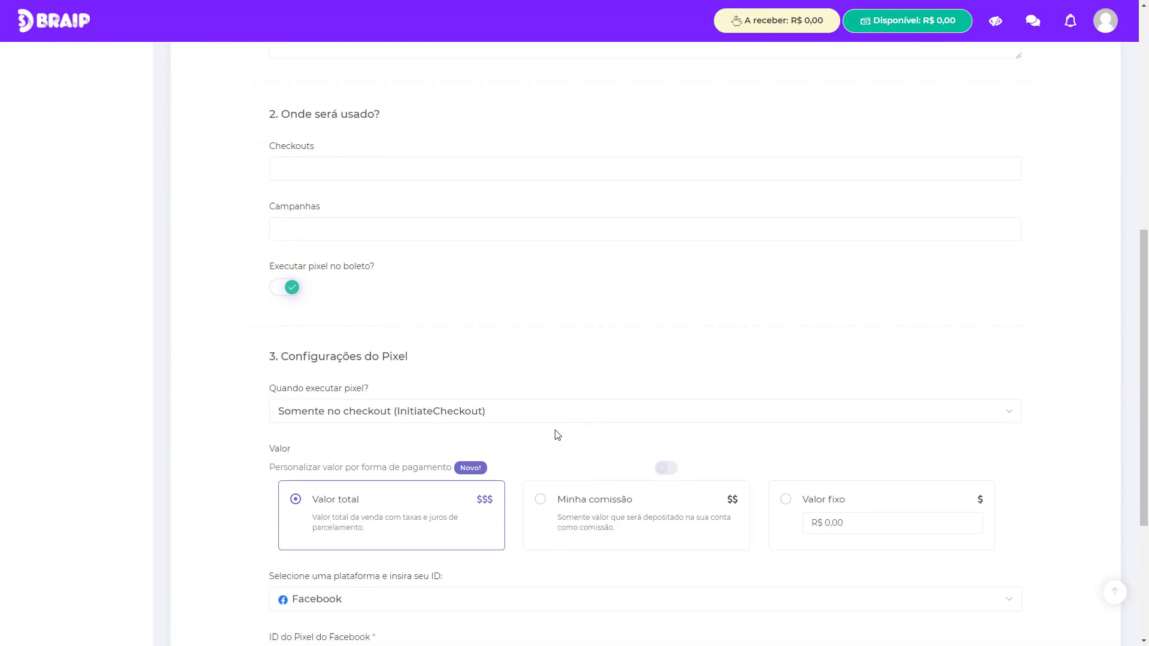
scroll(509, 486, "down", 2)
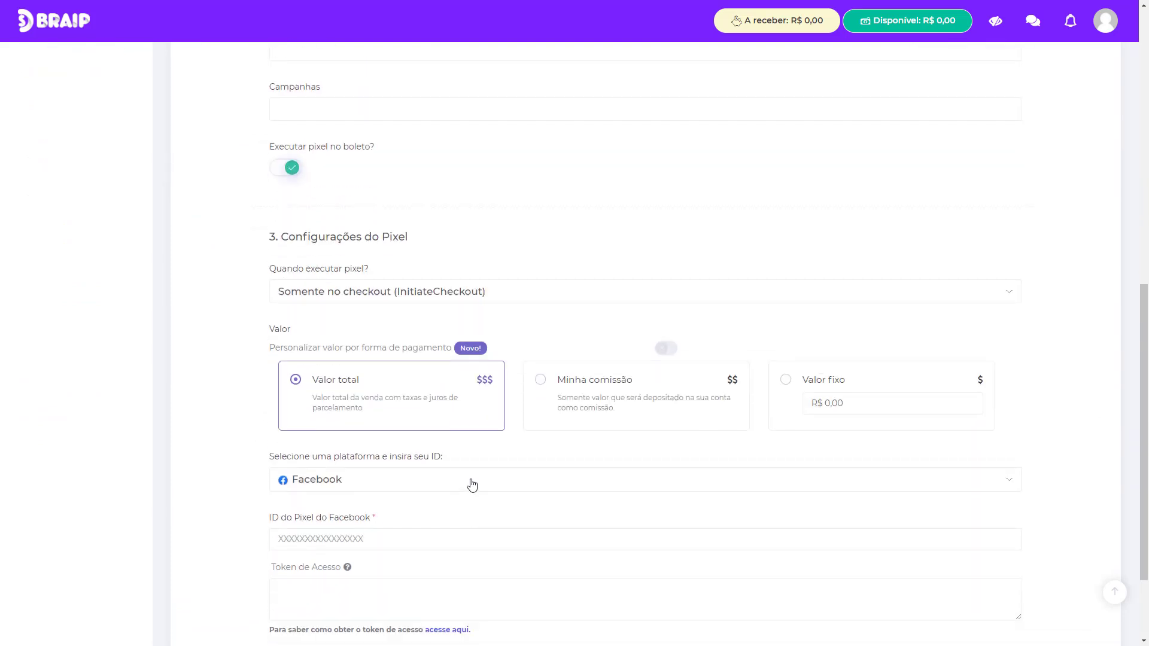
Look through the advertising platforms offered for the pixel, then close the list without changing the selection.
left_click(472, 484)
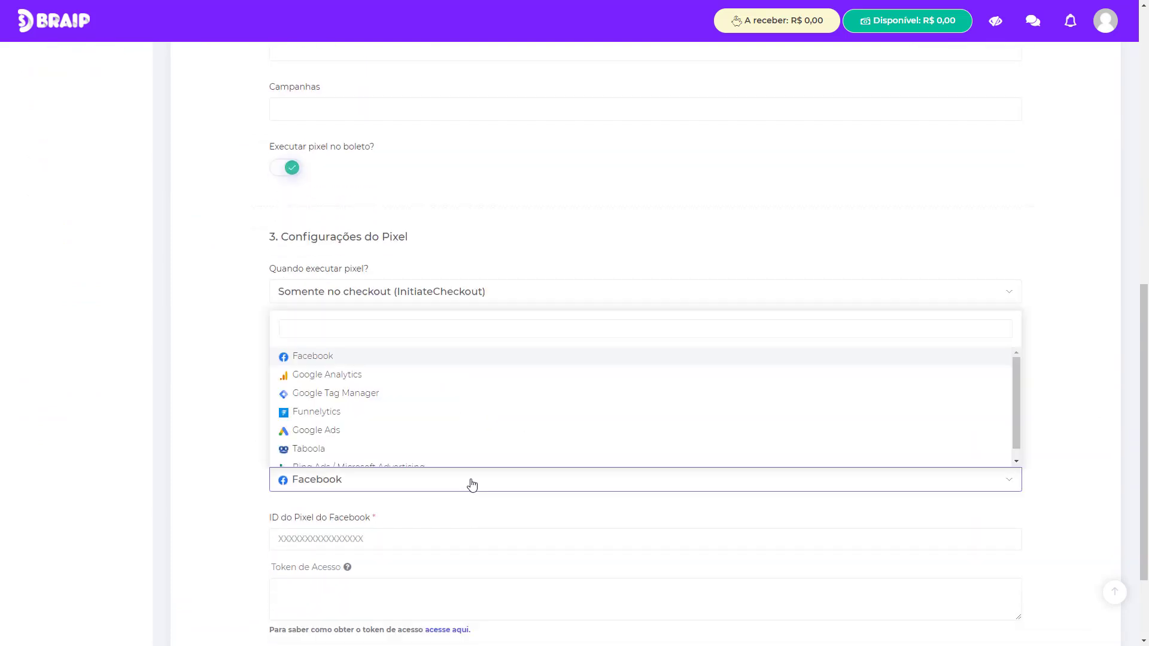
scroll(480, 457, "down", 1)
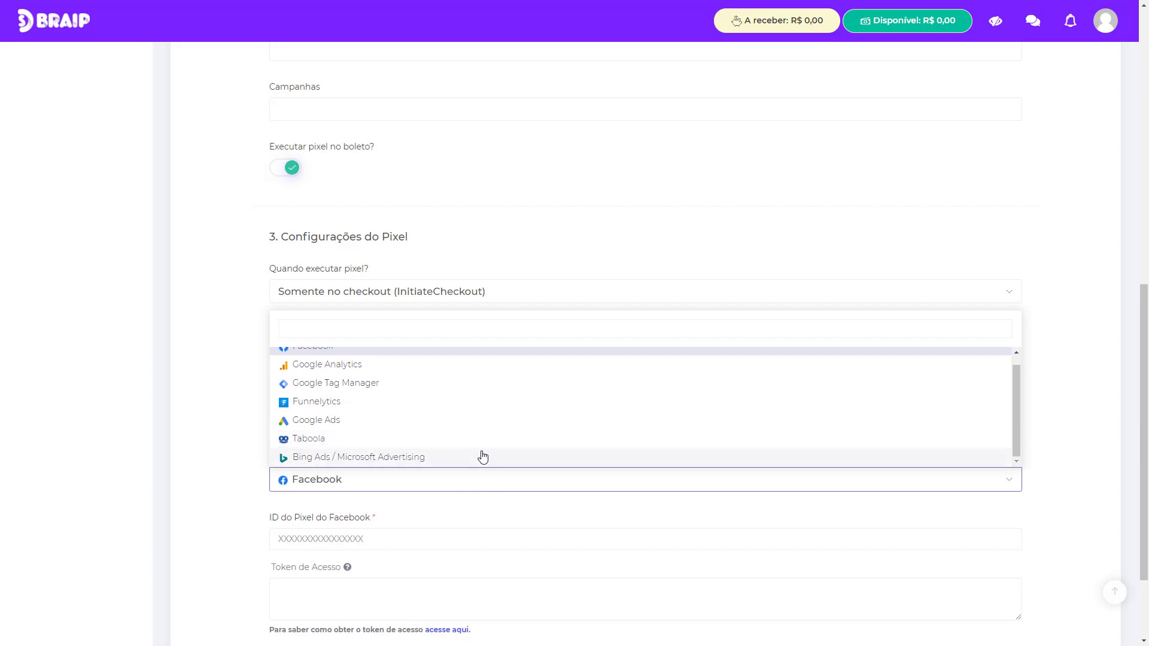
left_click(598, 255)
scroll(600, 258, "up", 12)
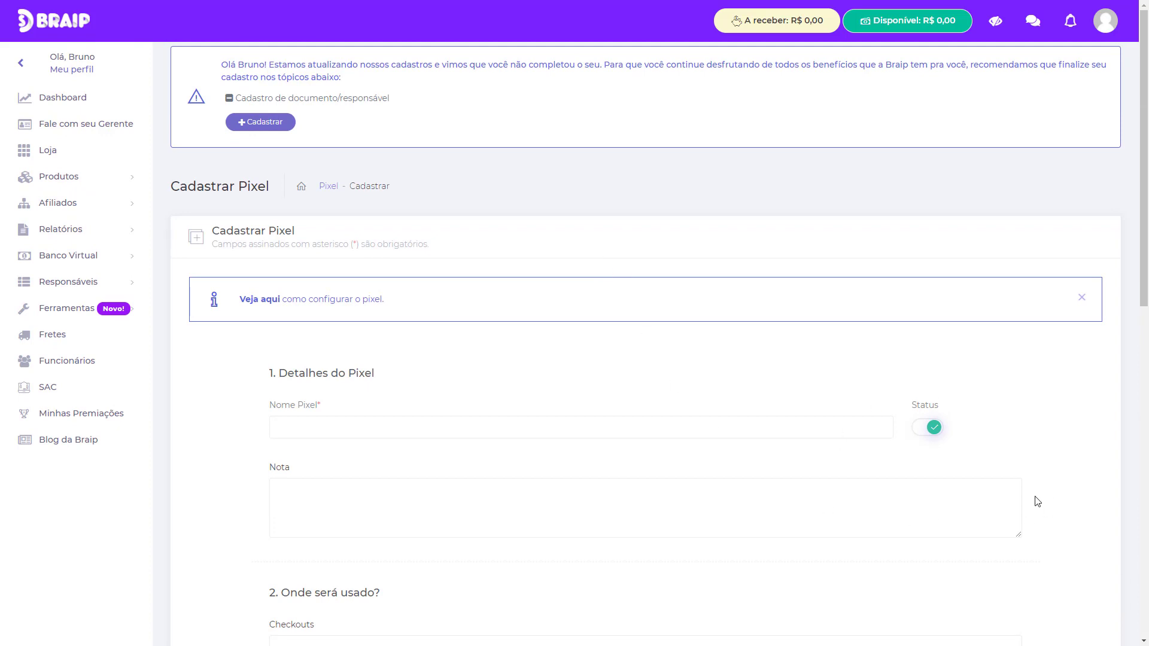
scroll(1037, 502, "down", 2)
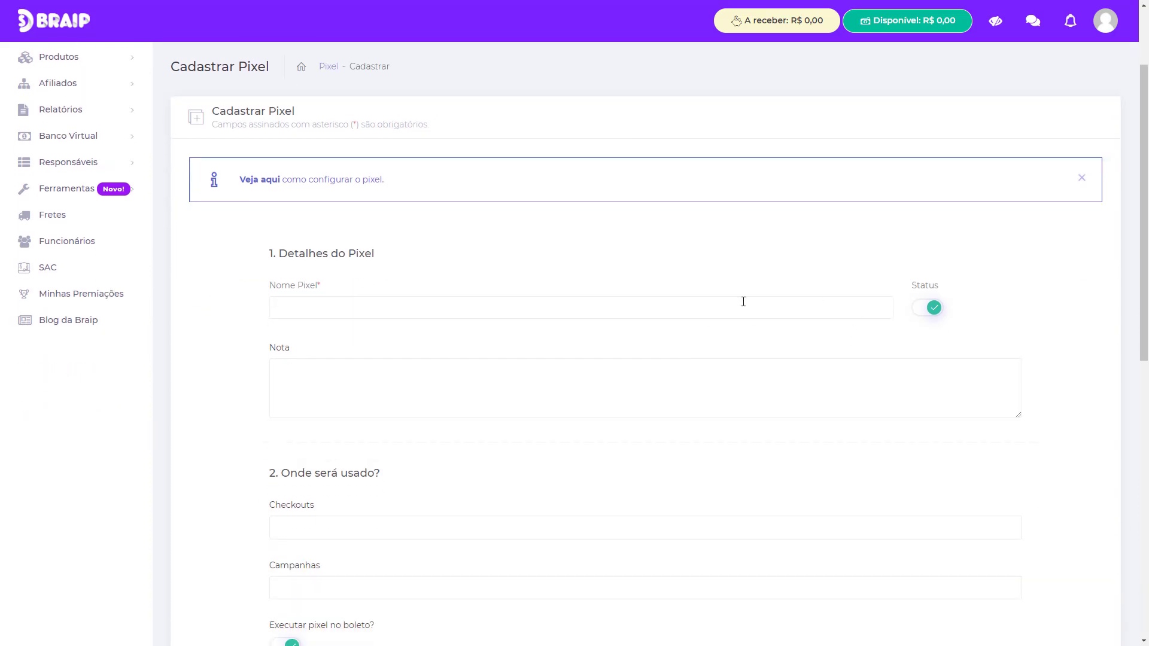
scroll(710, 439, "up", 2)
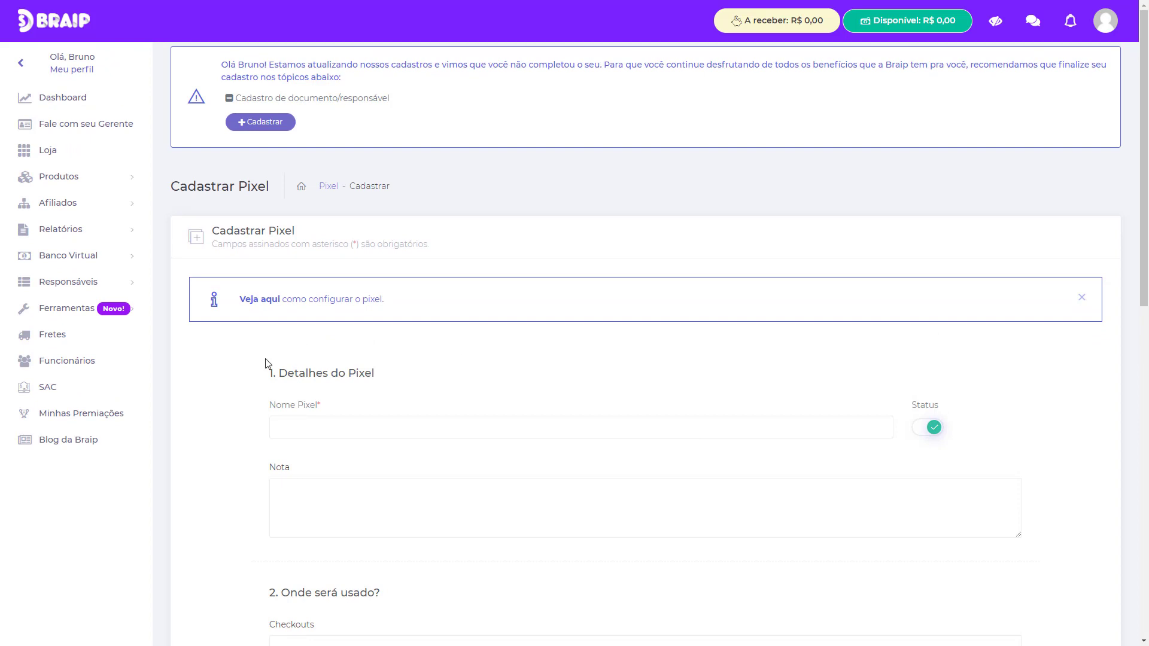
left_click(74, 321)
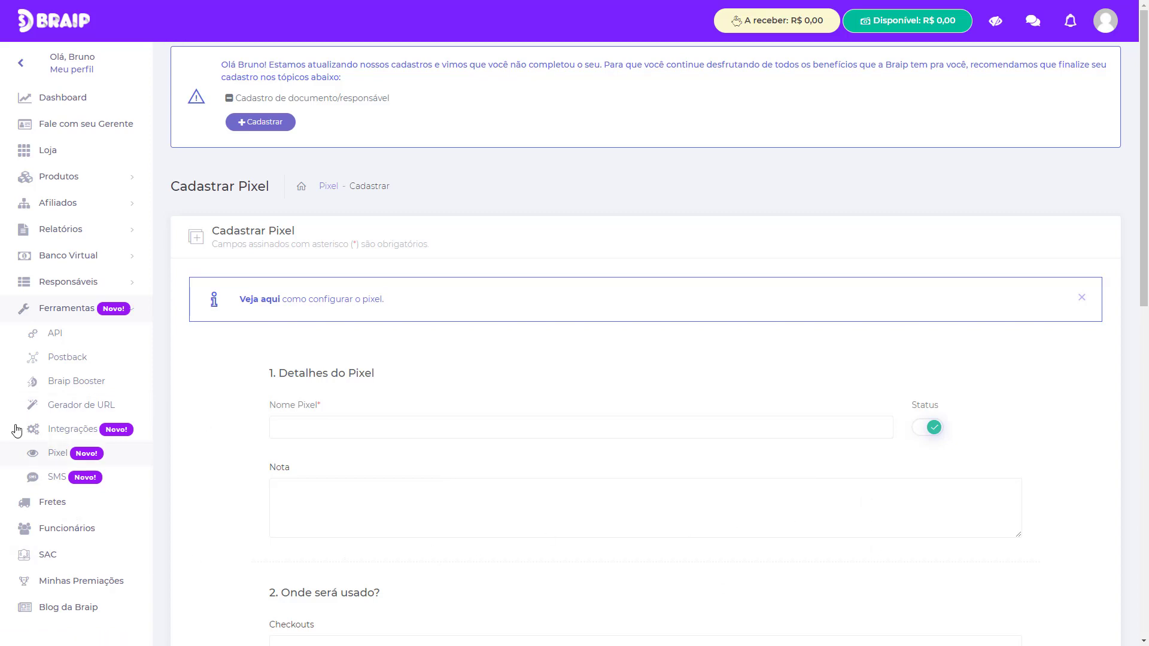
left_click(86, 310)
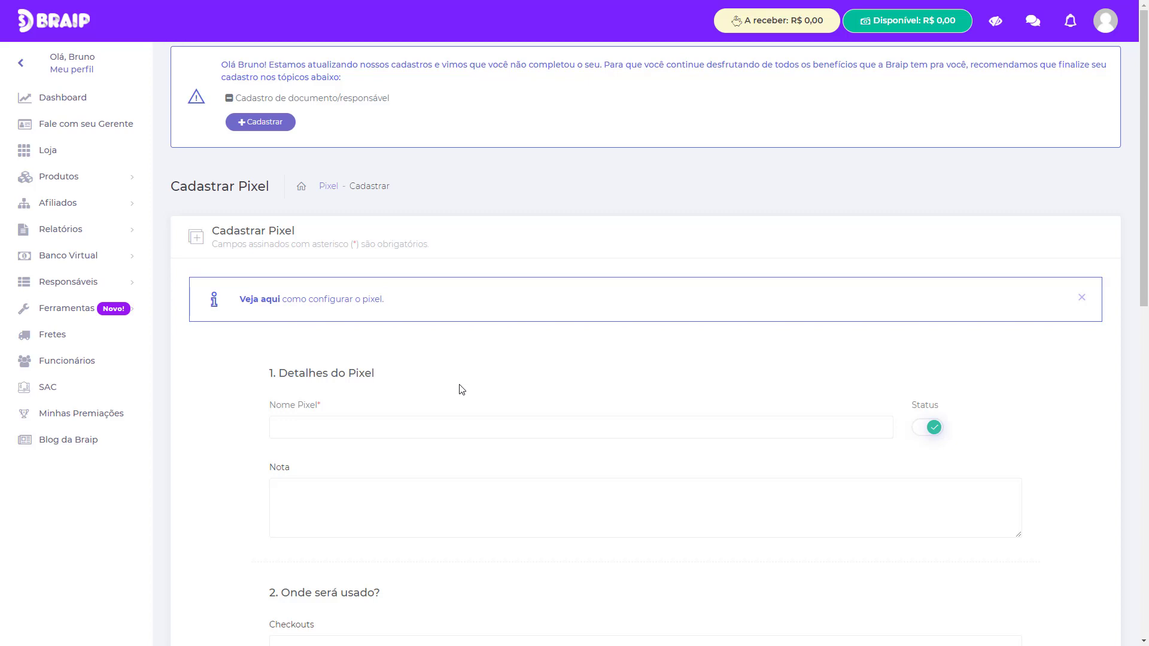
scroll(461, 390, "down", 1)
scroll(461, 389, "up", 1)
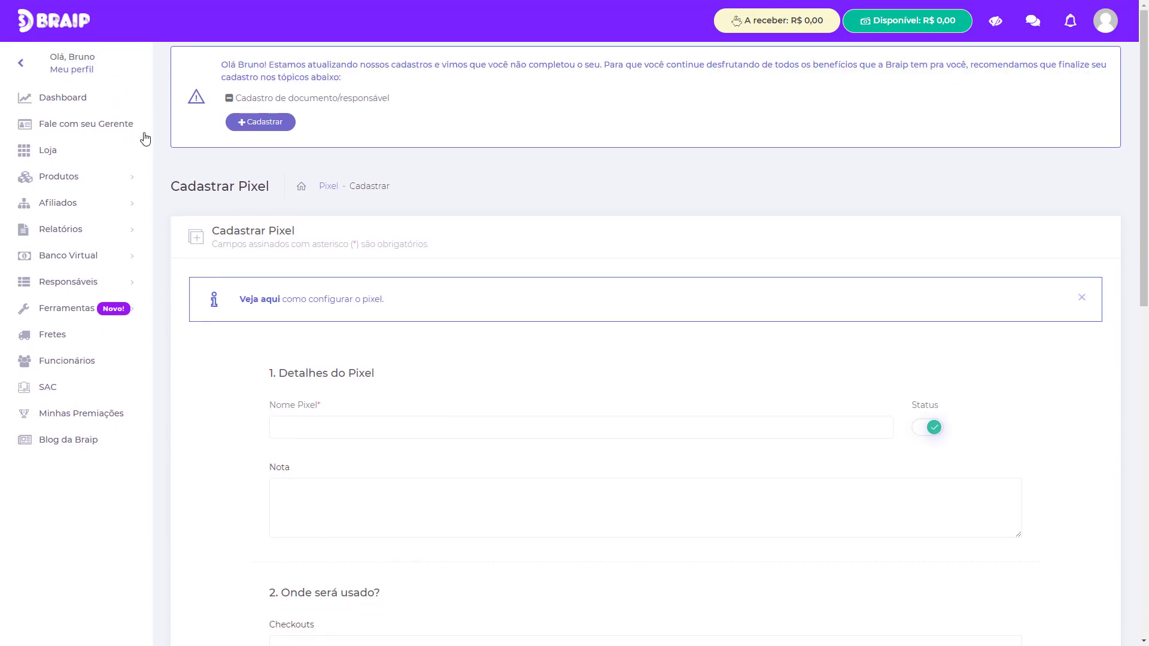
Show the Loja page and look over the products available for affiliation.
left_click(105, 112)
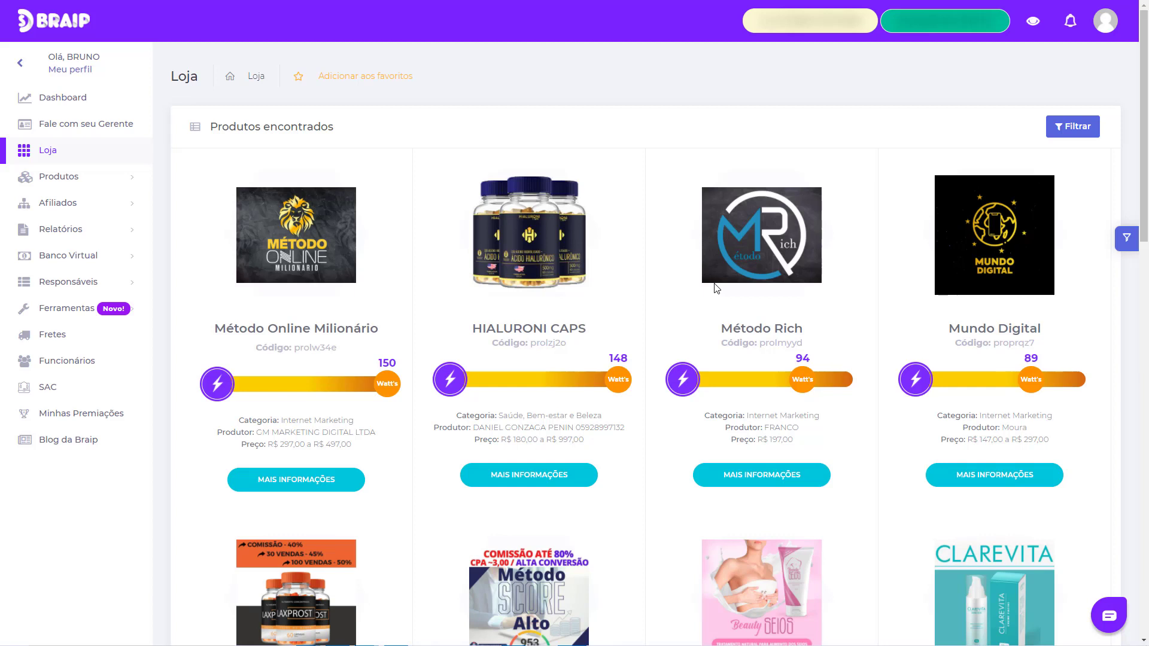
scroll(368, 261, "down", 1)
scroll(368, 261, "up", 1)
scroll(368, 261, "down", 1)
scroll(368, 262, "up", 1)
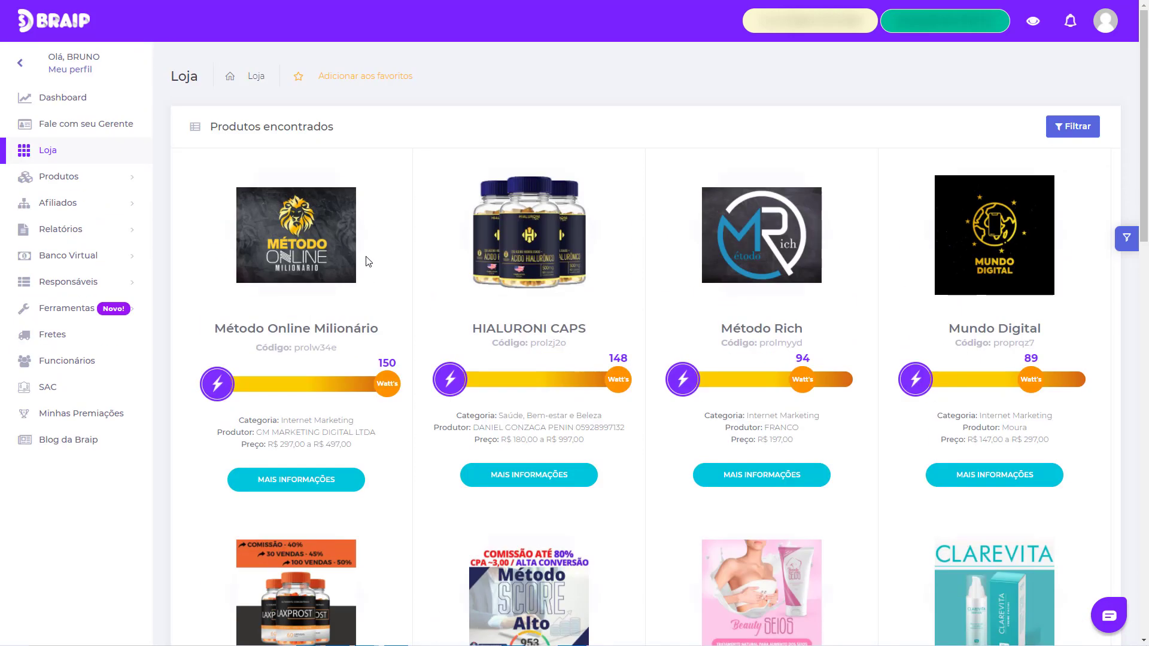